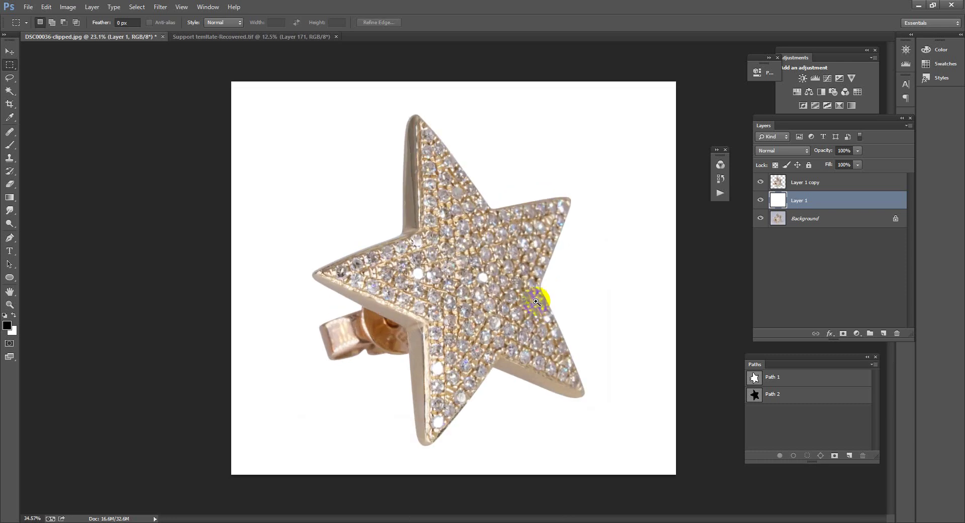
# - Load Path 2 as a selection and copy the diamonds from Layer 1 copy onto a new layer
pyautogui.scroll(-6, 530, 307)
pyautogui.keyDown('ctrl'); pyautogui.click(755, 395); pyautogui.keyUp('ctrl')
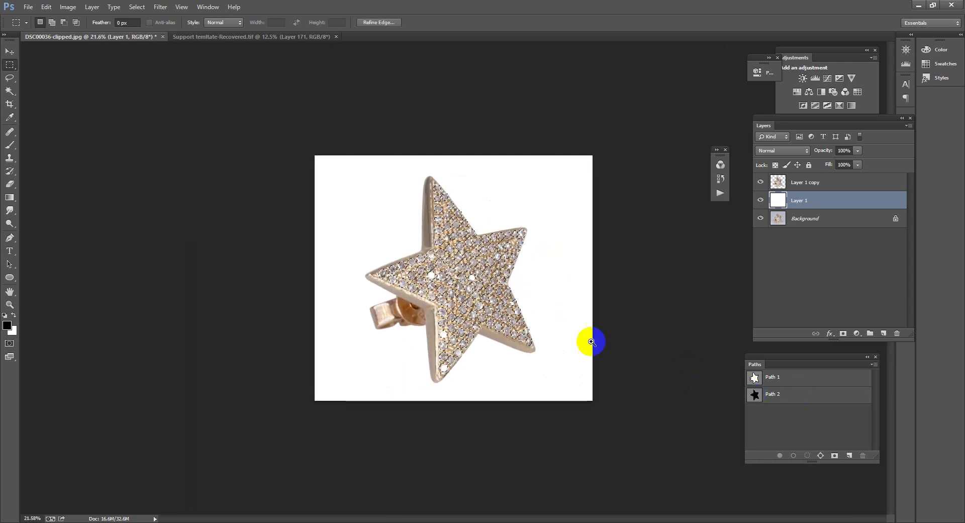
pyautogui.scroll(5, 603, 335)
pyautogui.scroll(-3, 614, 333)
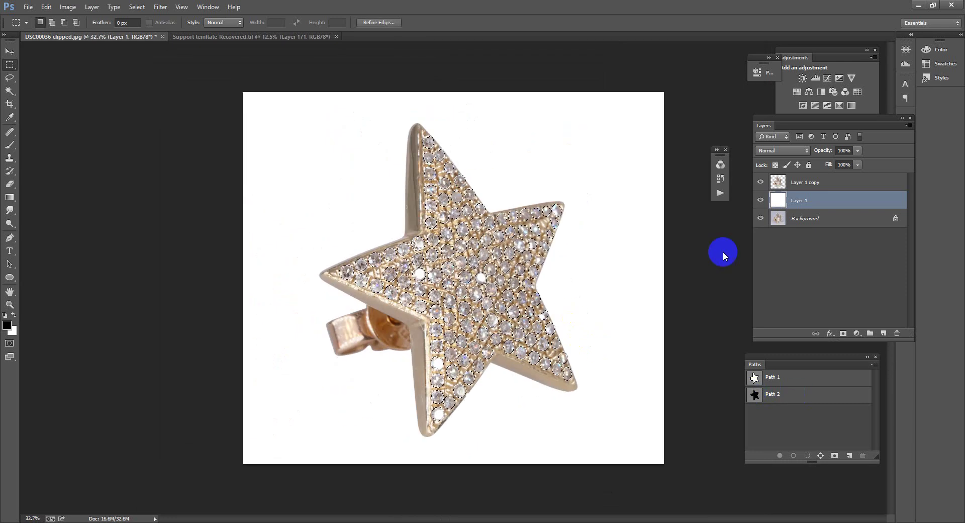
pyautogui.click(825, 186)
pyautogui.hotkey('ctrl', 'j')
pyautogui.scroll(3, 496, 306)
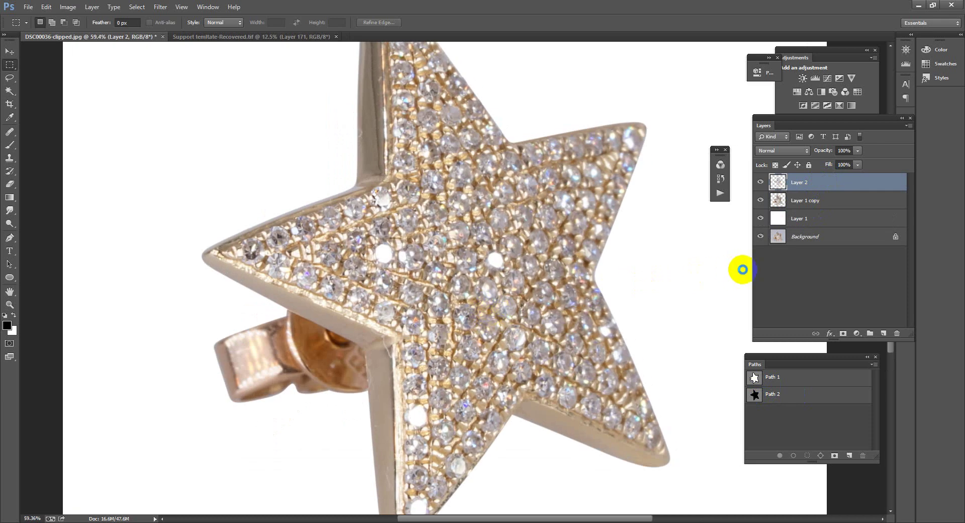
# - In the Camera Raw filter, set the diamonds' exposure to +0.60, contrast and highlights to +12, shadows to +18, texture to +100 and clarity to +23
pyautogui.hotkey('ctrl', 'shift', 'a')
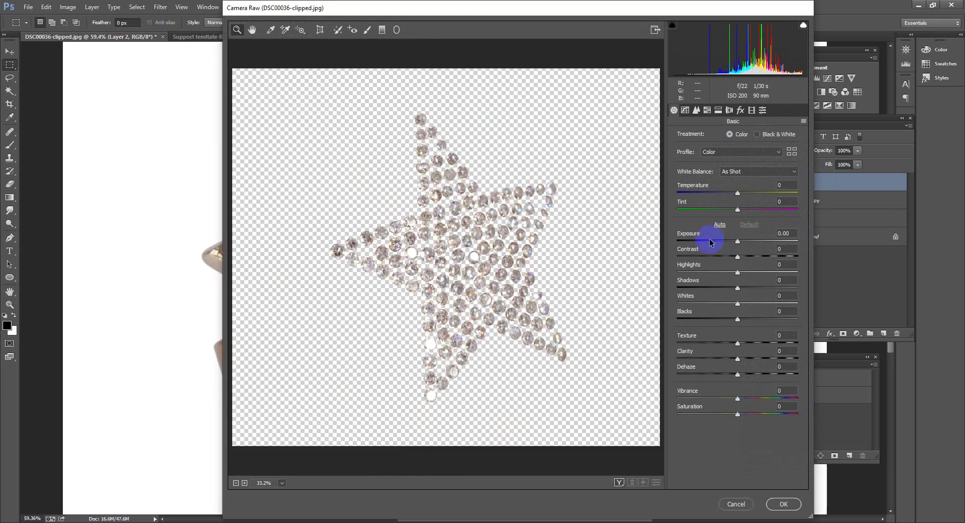
pyautogui.click(496, 292)
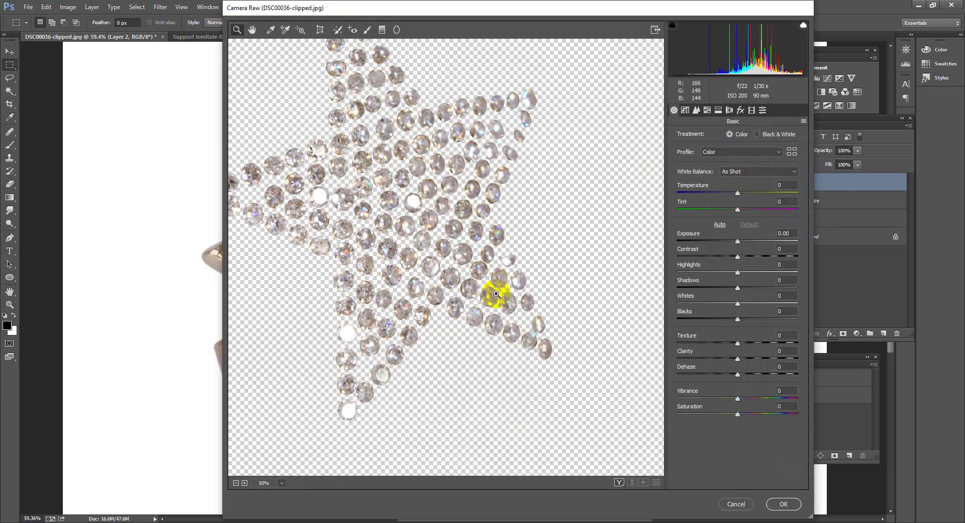
pyautogui.click(496, 294)
pyautogui.keyDown('alt'); pyautogui.click(497, 294); pyautogui.keyUp('alt')
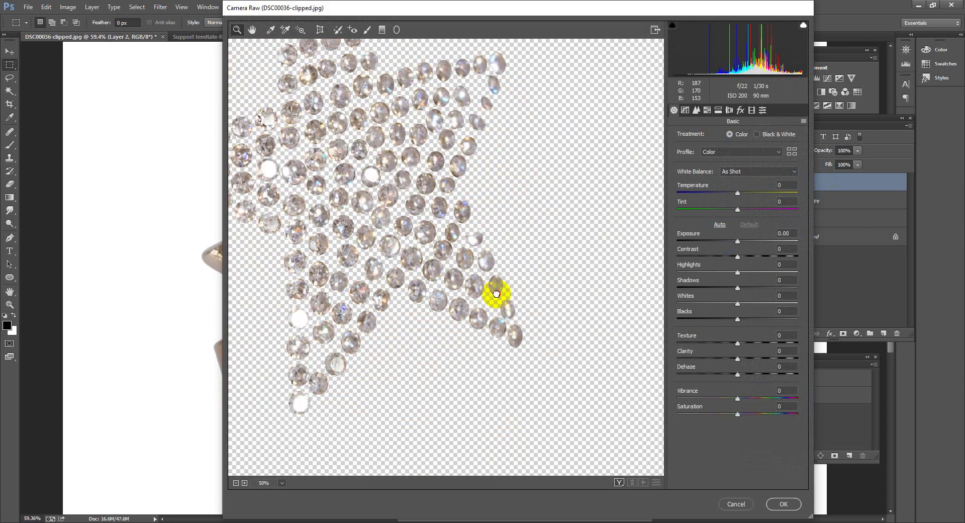
pyautogui.keyDown('alt'); pyautogui.click(496, 294); pyautogui.keyUp('alt')
pyautogui.moveTo(740, 236); pyautogui.dragTo(743, 260)
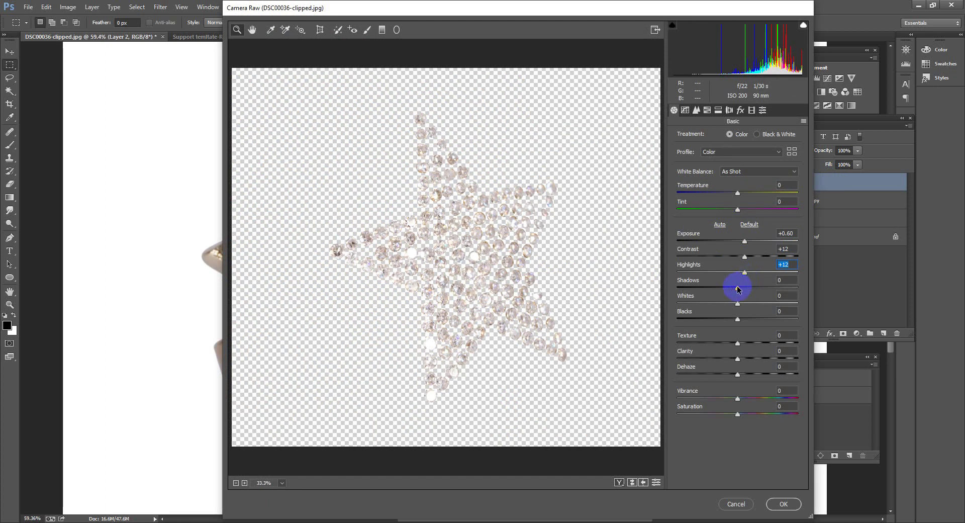
pyautogui.moveTo(738, 287); pyautogui.dragTo(749, 288)
pyautogui.moveTo(737, 342); pyautogui.dragTo(758, 359)
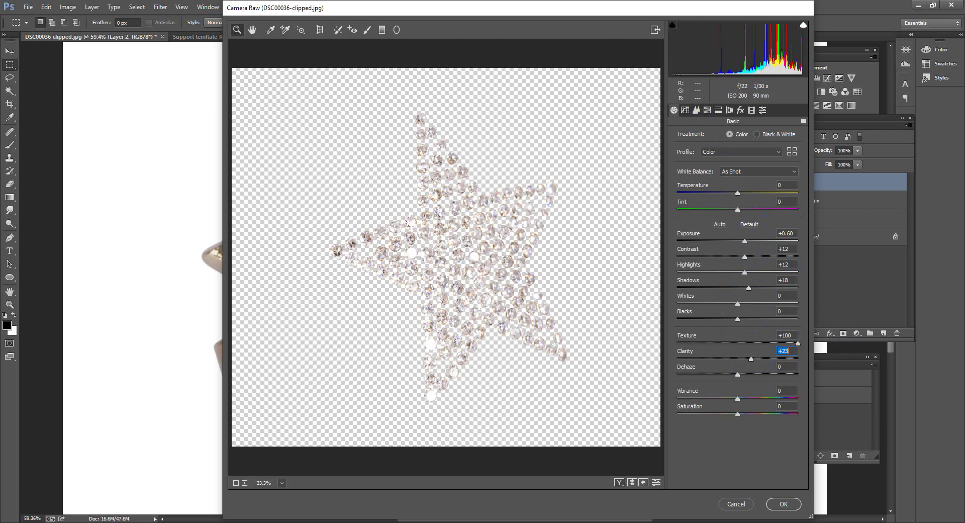
# - Raise the luminance noise reduction for the diamonds and apply the Camera Raw filter
pyautogui.click(696, 110)
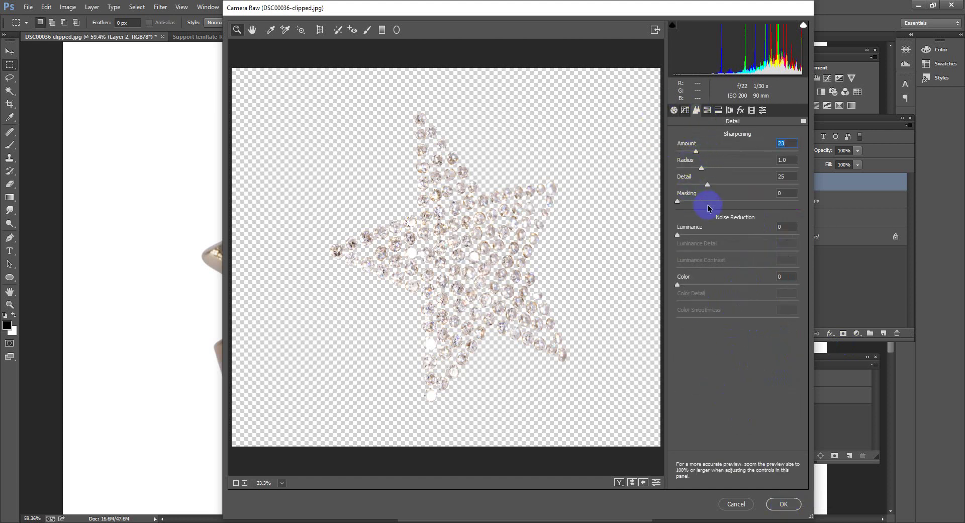
pyautogui.click(714, 235)
pyautogui.click(783, 504)
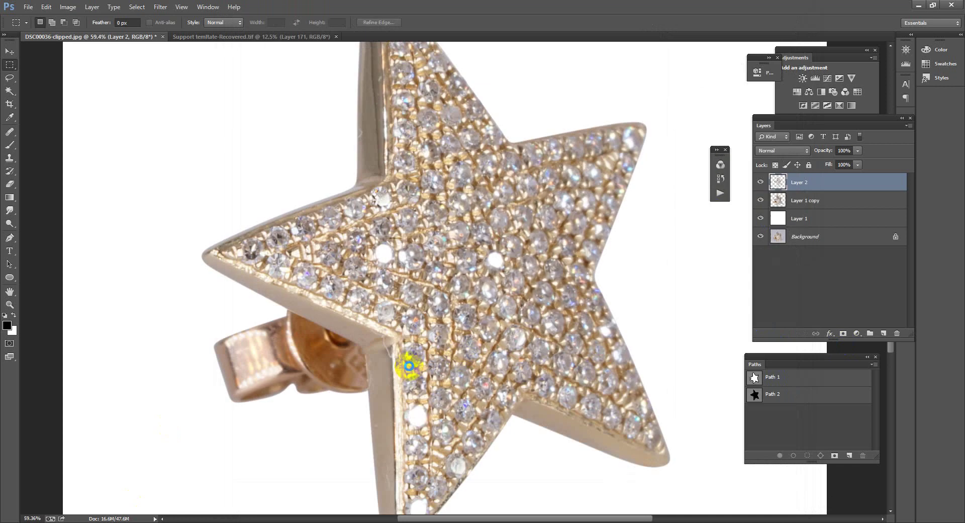
# - Add a Vibrance adjustment masked to the diamonds with vibrance at about -83, and merge it into Layer 2
pyautogui.moveTo(495, 366); pyautogui.dragTo(434, 301)
pyautogui.moveTo(485, 282)
pyautogui.mouseDown()
pyautogui.moveTo(520, 273)
pyautogui.moveTo(544, 317)
pyautogui.moveTo(476, 295)
pyautogui.moveTo(500, 289)
pyautogui.mouseUp()
pyautogui.keyDown('ctrl'); pyautogui.click(777, 182); pyautogui.keyUp('ctrl')
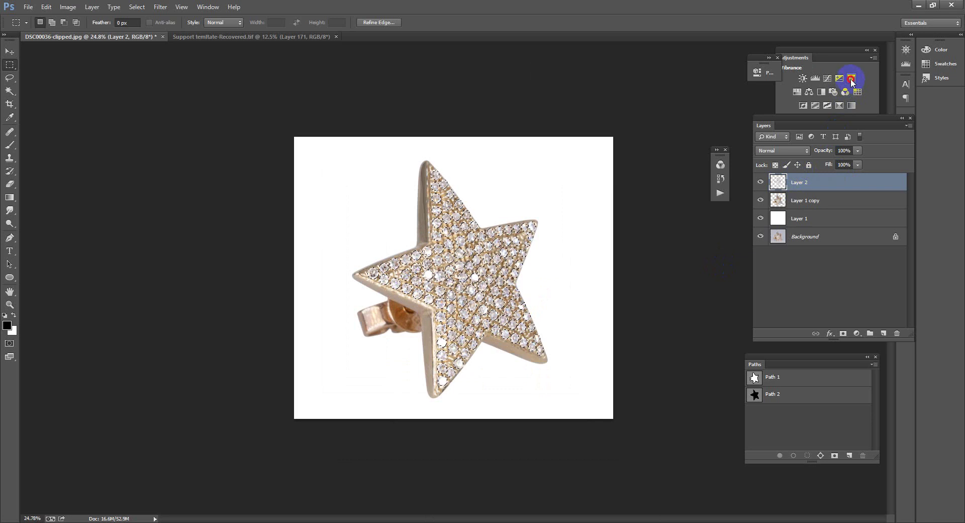
pyautogui.click(851, 78)
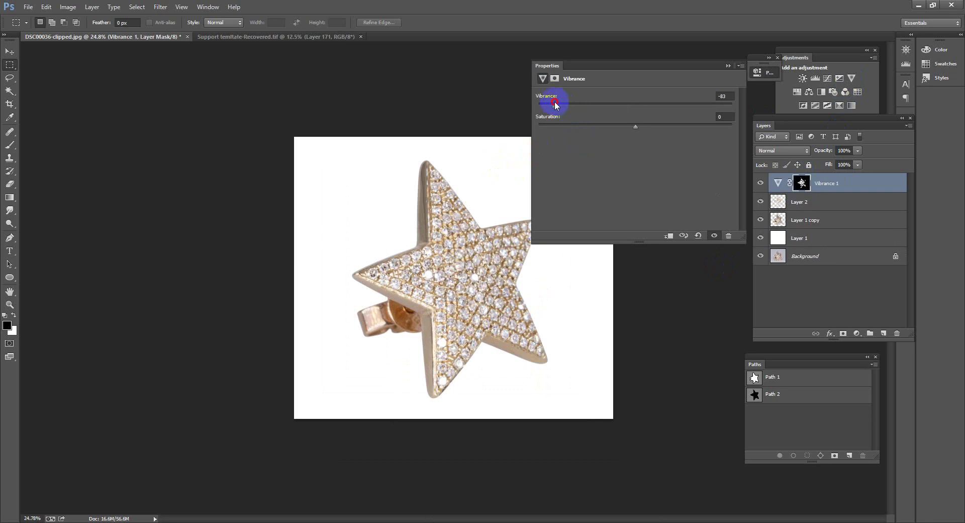
pyautogui.click(727, 65)
pyautogui.moveTo(523, 288); pyautogui.dragTo(564, 297)
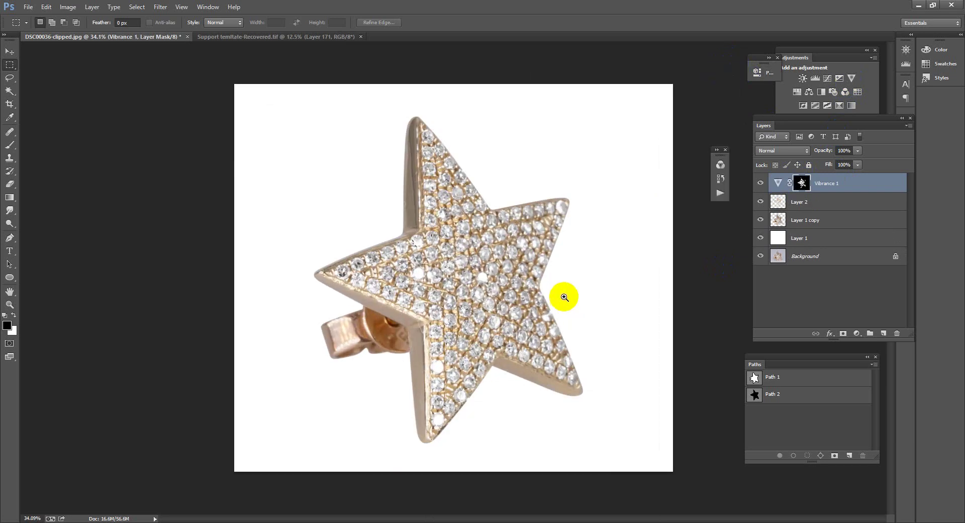
pyautogui.hotkey('ctrl', 'e')
# - Try an Exposure adjustment masked to the diamonds with exposure +0.16 and gamma correction 0.97
pyautogui.keyDown('ctrl'); pyautogui.click(780, 183); pyautogui.keyUp('ctrl')
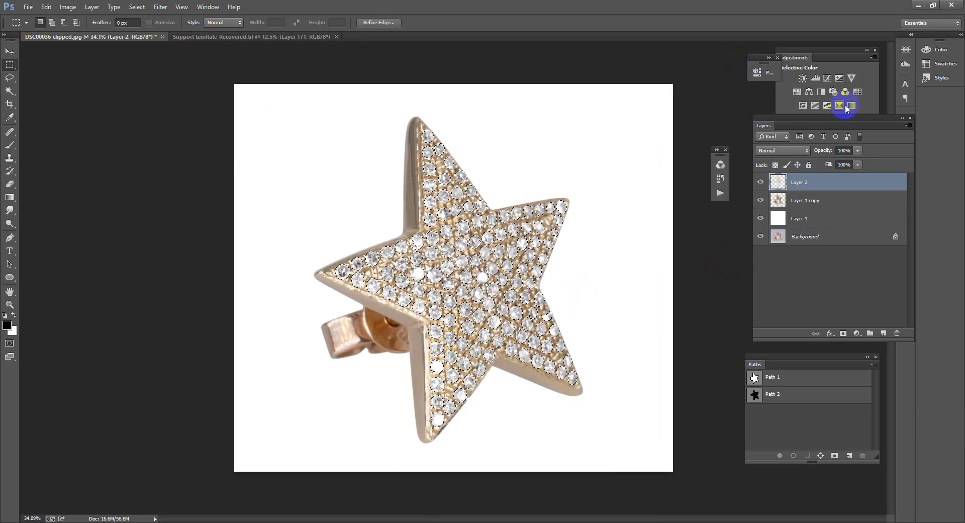
pyautogui.click(839, 78)
pyautogui.moveTo(637, 121); pyautogui.dragTo(638, 122)
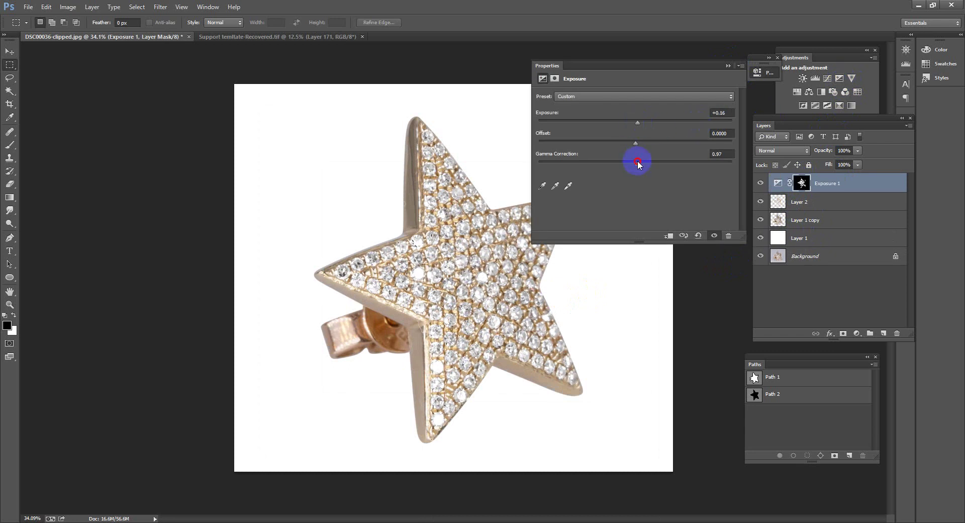
pyautogui.click(727, 66)
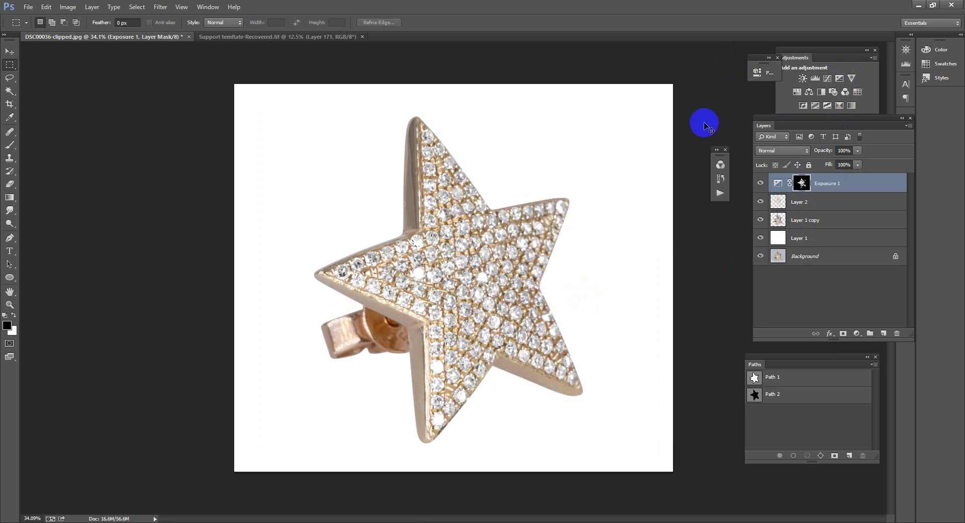
pyautogui.press('Delete')
# - Apply the Camera Raw filter to the diamonds layer again with texture +100 and clarity about +13
pyautogui.hotkey('ctrl', 'shift', 'a')
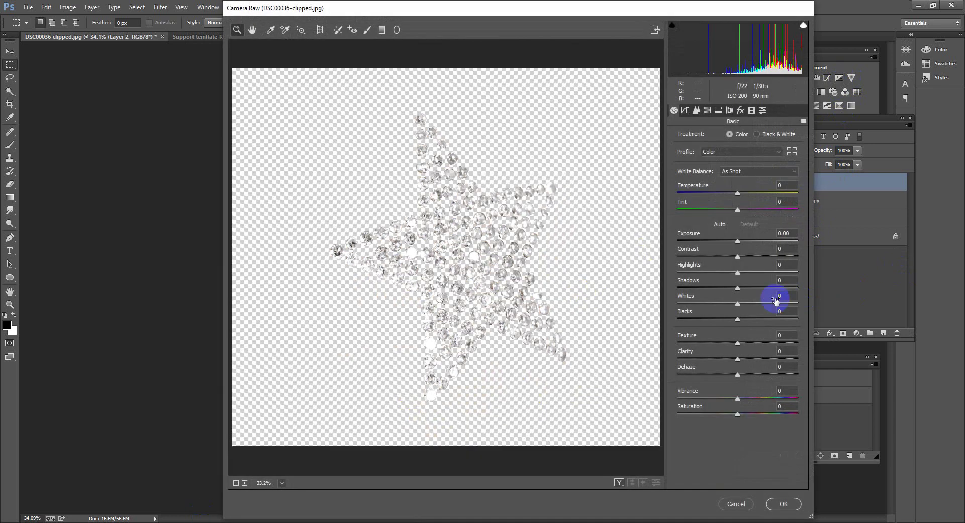
pyautogui.moveTo(739, 342); pyautogui.dragTo(824, 347)
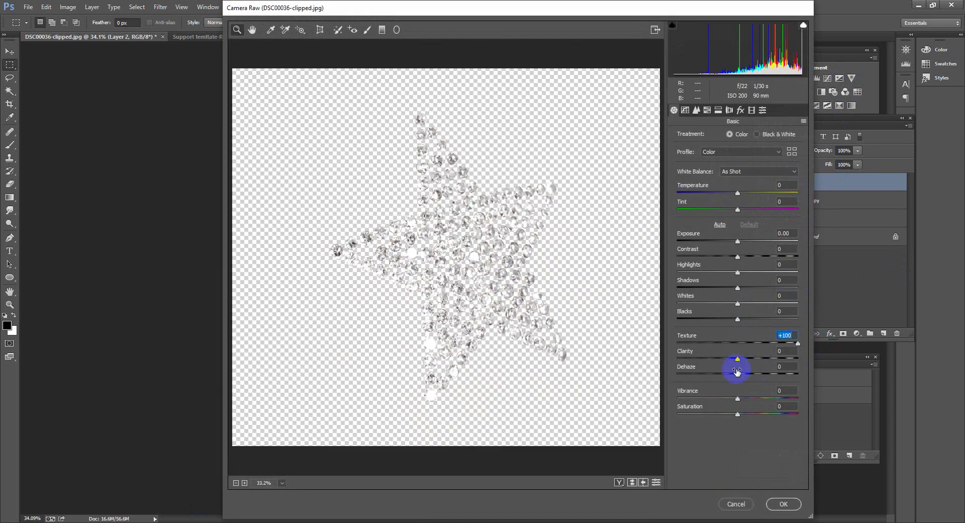
pyautogui.click(783, 504)
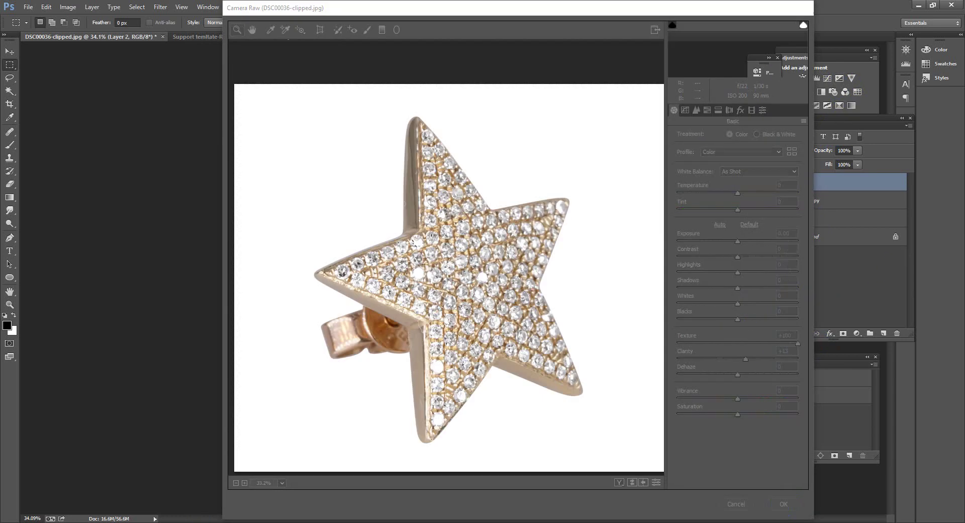
pyautogui.moveTo(476, 327); pyautogui.dragTo(513, 320)
# - Load the outline of Layer 1 copy as a selection and add a new empty layer above it
pyautogui.click(775, 202)
pyautogui.keyDown('ctrl'); pyautogui.click(777, 199); pyautogui.keyUp('ctrl')
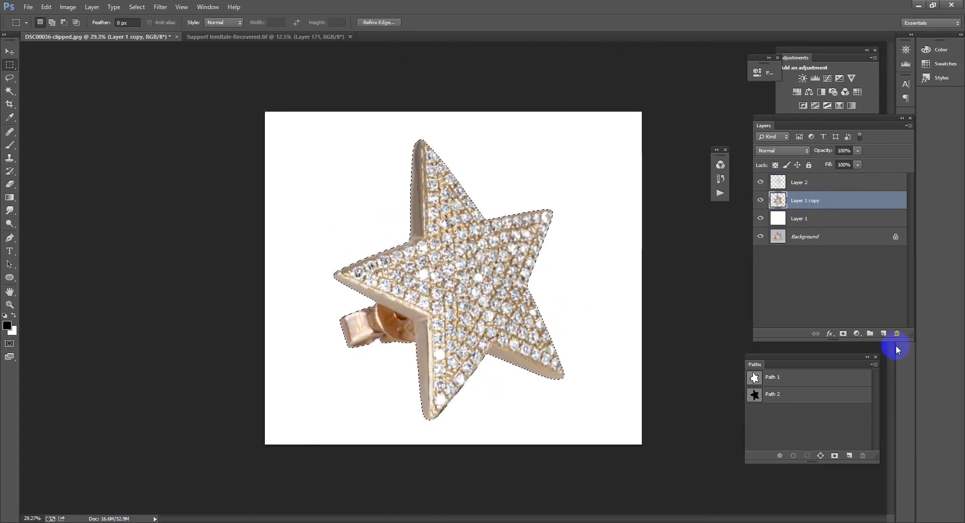
pyautogui.click(885, 333)
# - Sample the light gold color from an ellipse swatch in Support temltate-Recovered.tif with the Brush tool and return to the earring image
pyautogui.click(273, 38)
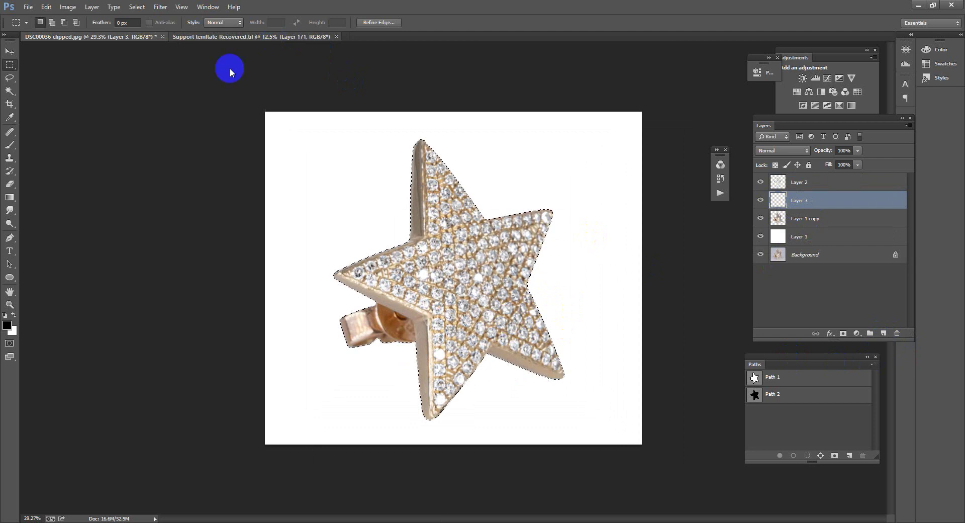
pyautogui.click(10, 144)
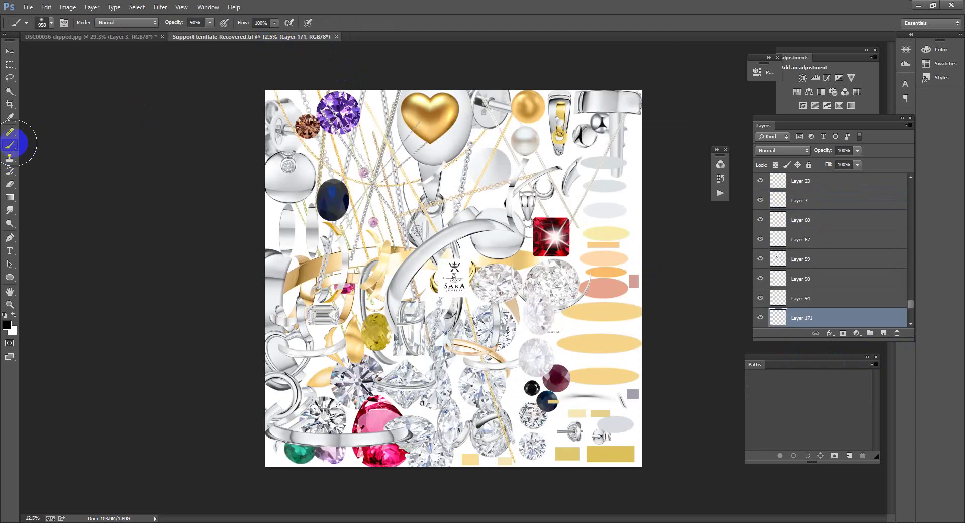
pyautogui.keyDown('alt'); pyautogui.click(618, 311); pyautogui.keyUp('alt')
pyautogui.click(129, 36)
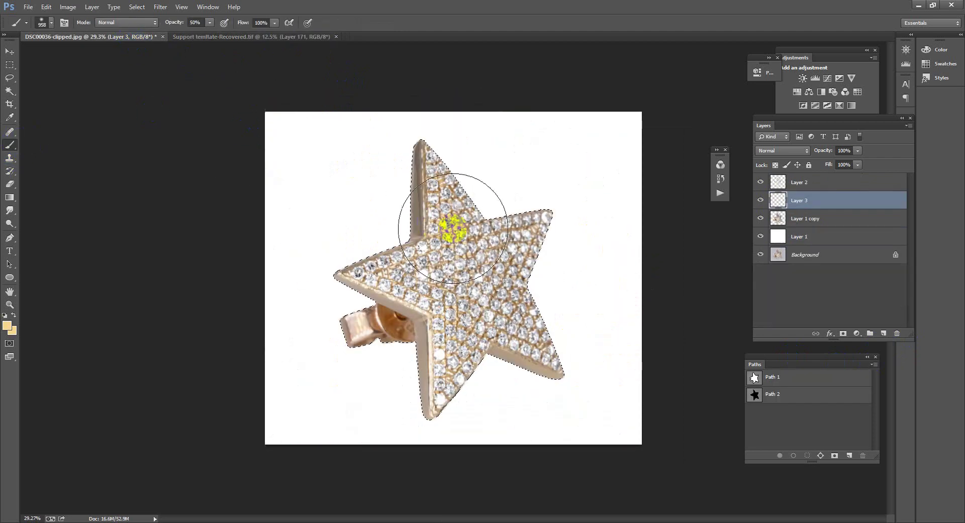
# - Paint the whole earring selection with the sampled gold on the new layer and set its blend mode to Color
pyautogui.click(452, 227)
pyautogui.click(782, 151)
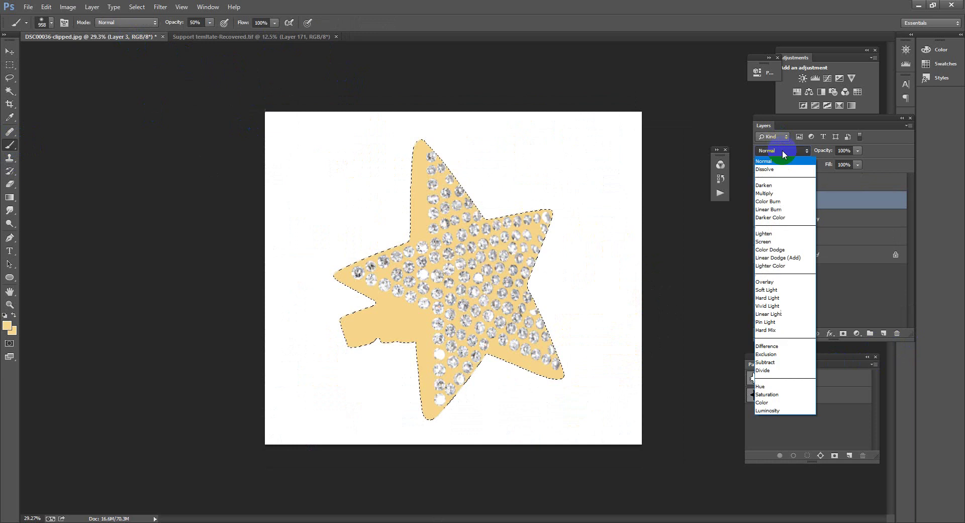
pyautogui.click(761, 402)
pyautogui.scroll(-3, 506, 302)
pyautogui.scroll(2, 510, 285)
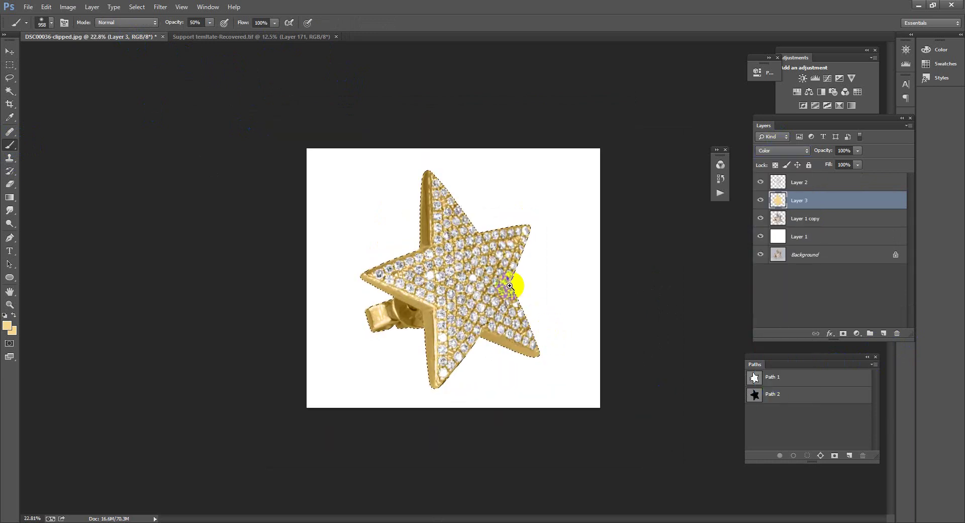
pyautogui.scroll(2, 509, 285)
# - Merge the gold color layer down into Layer 1 copy
pyautogui.hotkey('ctrl', 'd')
pyautogui.hotkey('ctrl', 'e')
pyautogui.scroll(3, 538, 302)
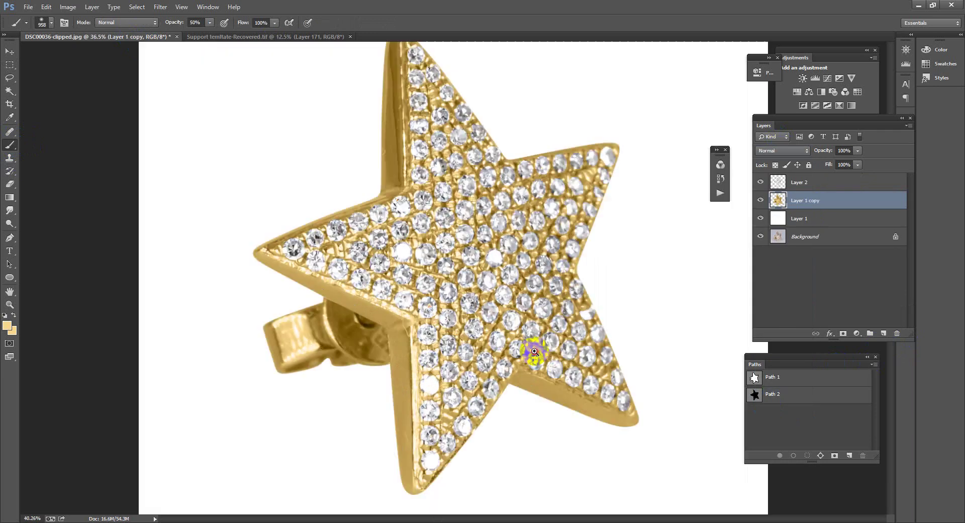
pyautogui.scroll(-4, 532, 326)
pyautogui.scroll(1, 549, 317)
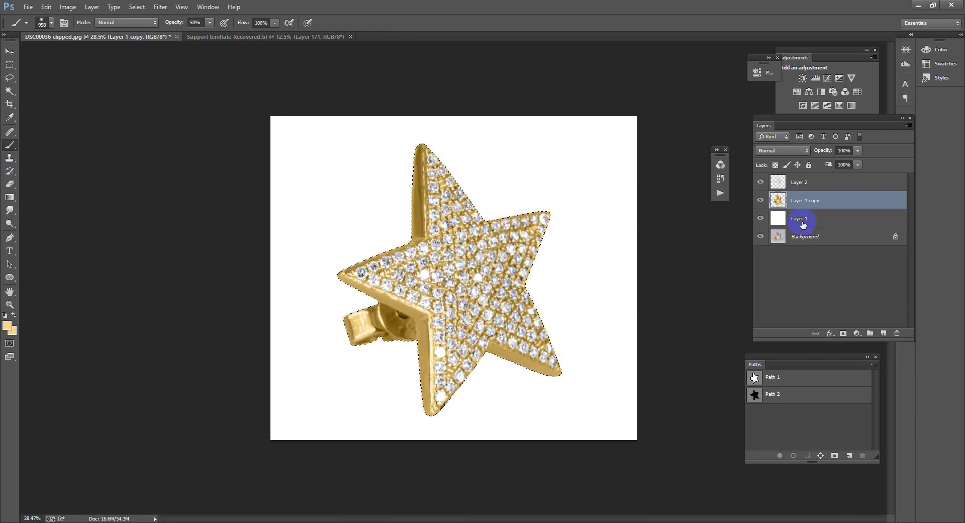
# - Open the Camera Raw filter on Layer 1 copy and set temperature +4, tint +7, exposure +0.45, contrast +9 and shadows +52
pyautogui.click(814, 183)
pyautogui.moveTo(472, 322); pyautogui.dragTo(495, 337)
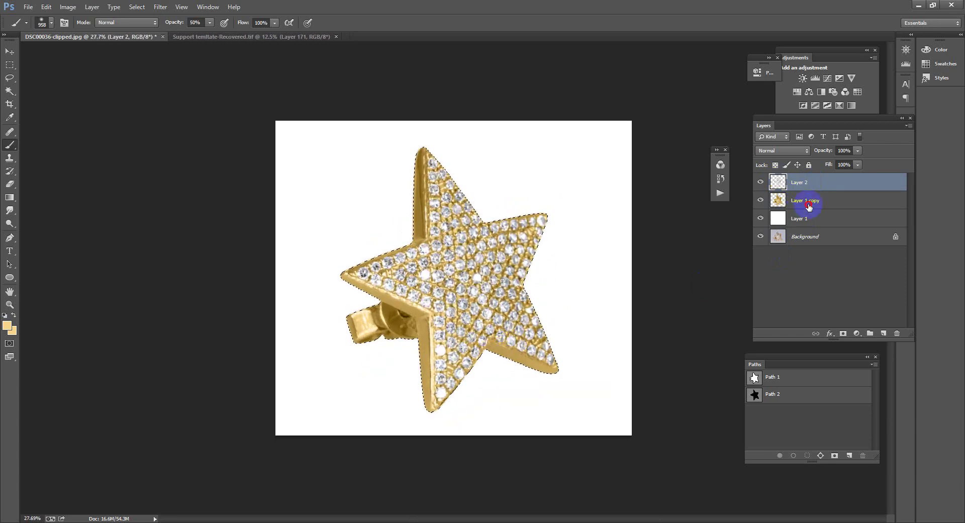
pyautogui.click(778, 201)
pyautogui.click(491, 362)
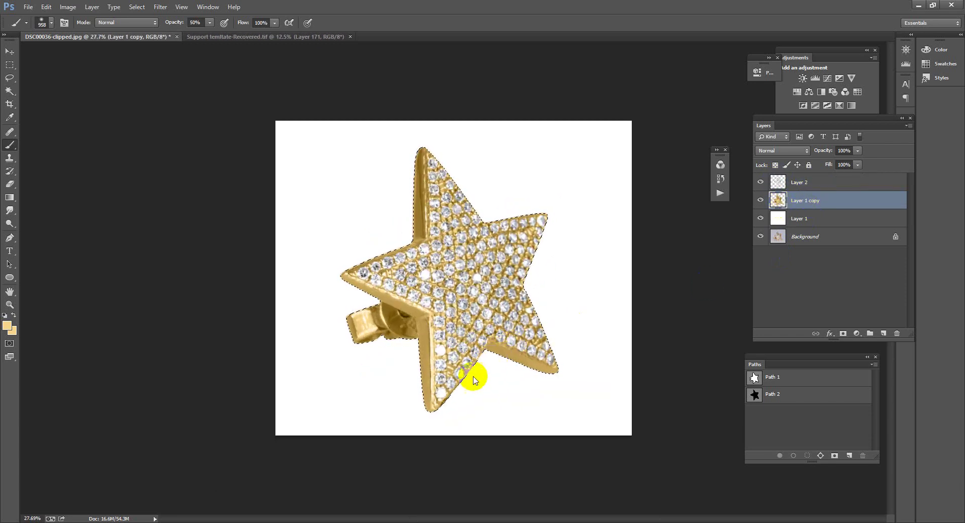
pyautogui.hotkey('ctrl', 'shift', 'a')
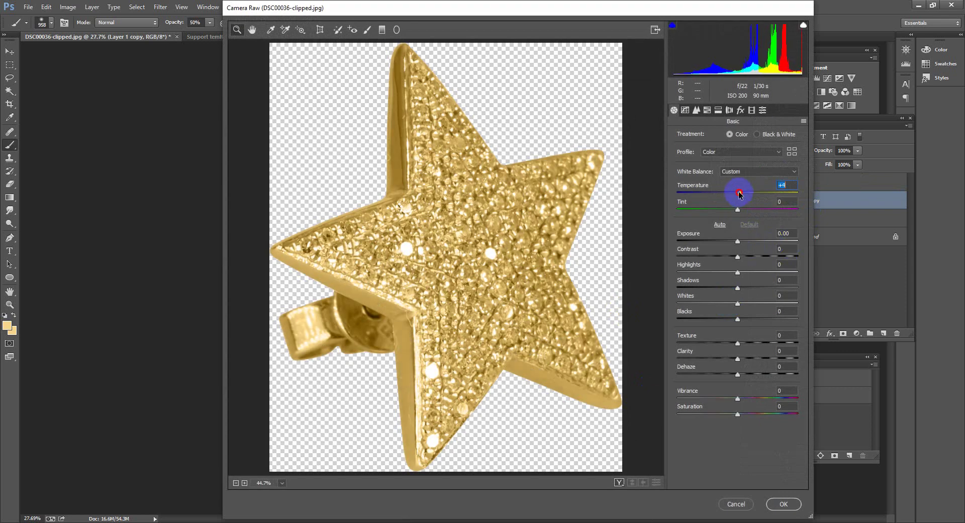
pyautogui.moveTo(737, 241)
pyautogui.mouseDown()
pyautogui.moveTo(752, 243)
pyautogui.moveTo(743, 257)
pyautogui.mouseUp()
pyautogui.moveTo(737, 287); pyautogui.dragTo(764, 286)
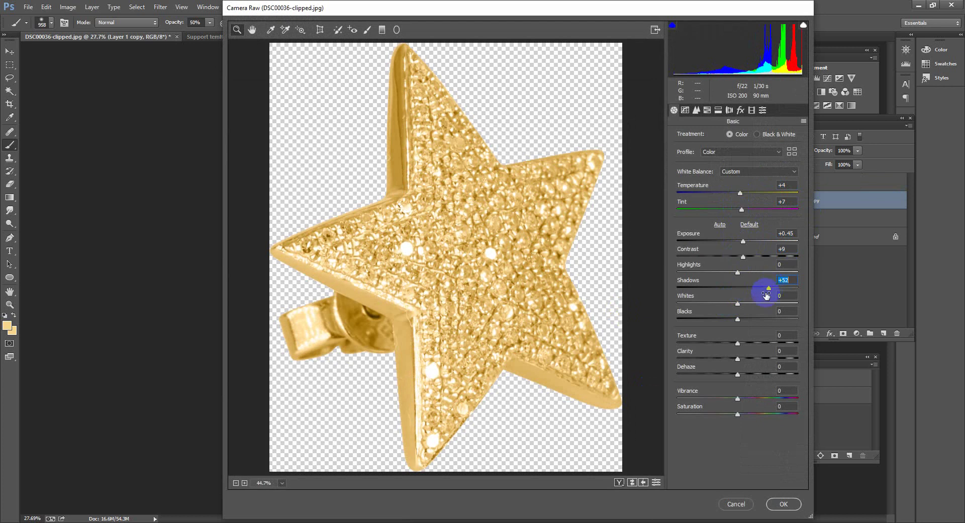
# - Set the gold's blacks to +22, dehaze to +1 and clarity to +12, and apply the Camera Raw filter
pyautogui.moveTo(752, 322); pyautogui.dragTo(751, 320)
pyautogui.moveTo(738, 365); pyautogui.dragTo(744, 358)
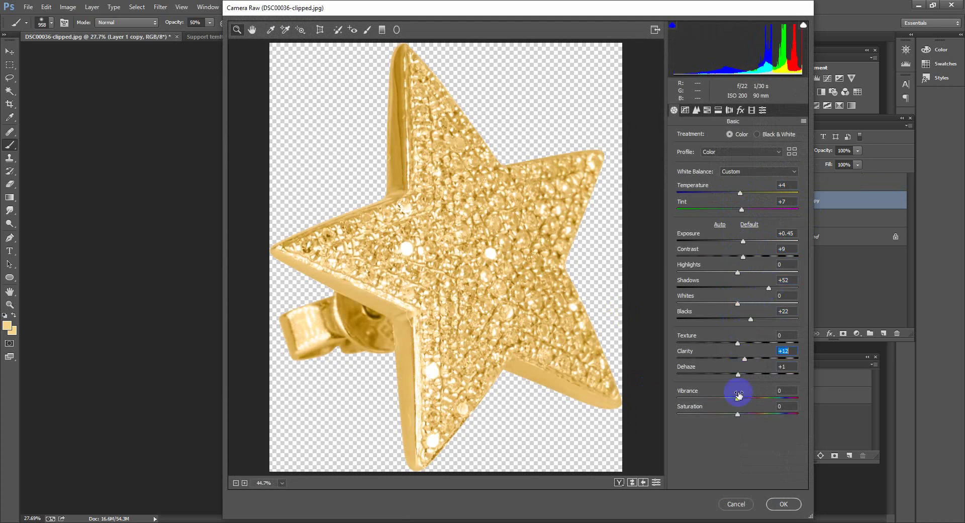
pyautogui.click(784, 503)
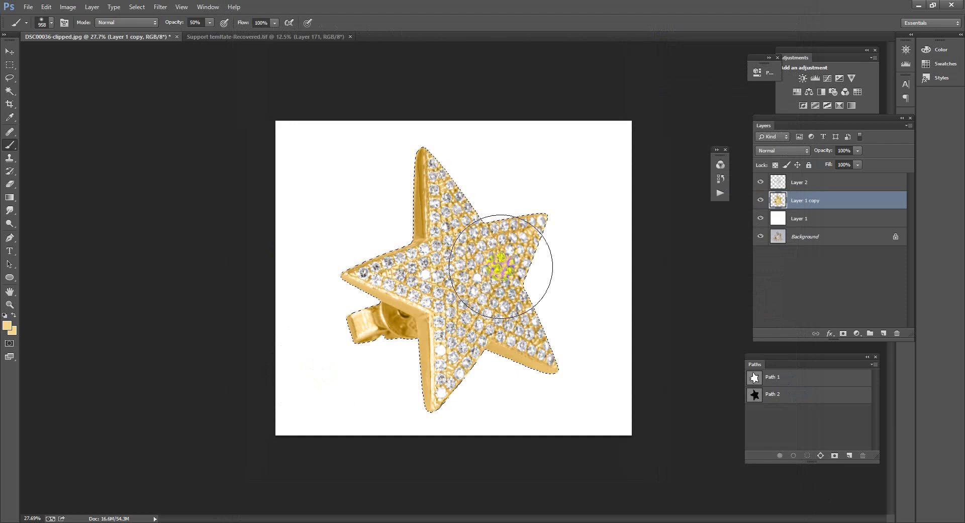
# - Load Layer 1 copy's outline as a selection and smooth the inner metal edge of the star's upper point with the Smudge tool at 84% strength
pyautogui.moveTo(428, 316); pyautogui.dragTo(491, 200)
pyautogui.keyDown('ctrl'); pyautogui.click(782, 195); pyautogui.keyUp('ctrl')
pyautogui.moveTo(498, 305); pyautogui.dragTo(560, 292)
pyautogui.moveTo(464, 290); pyautogui.dragTo(508, 306)
pyautogui.hotkey('ctrl', 'd')
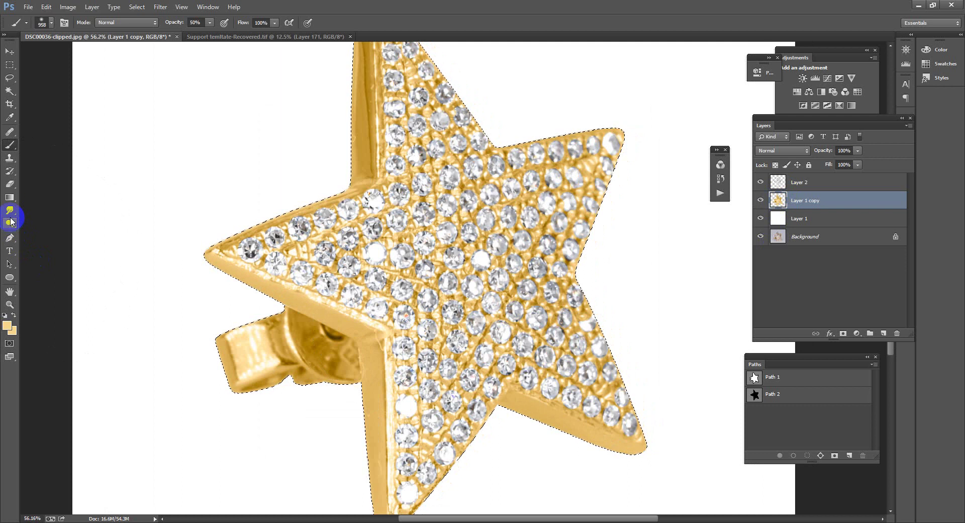
pyautogui.click(10, 210)
pyautogui.moveTo(371, 120)
pyautogui.mouseDown()
pyautogui.moveTo(380, 254)
pyautogui.moveTo(404, 296)
pyautogui.mouseUp()
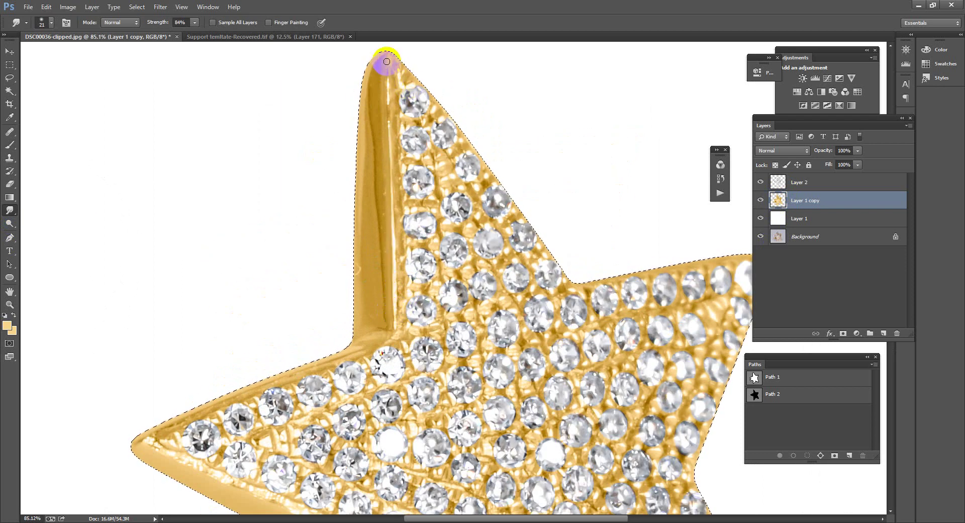
pyautogui.moveTo(386, 61); pyautogui.dragTo(390, 128)
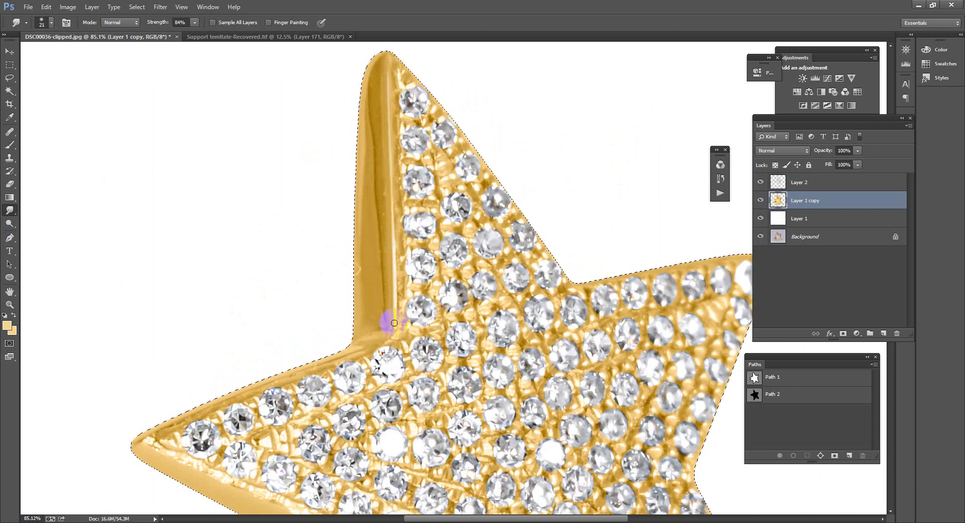
# - Set the Smudge strength to 94% and smooth the upper point's metal side face with a 49 px brush
pyautogui.click(162, 24)
pyautogui.moveTo(161, 24); pyautogui.dragTo(163, 24)
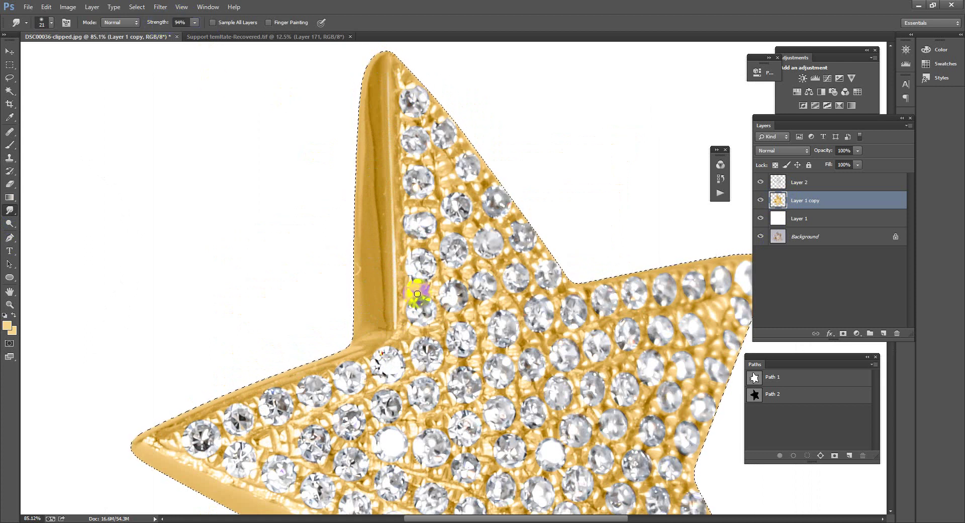
pyautogui.keyDown('alt'); pyautogui.rightClick(415, 293); pyautogui.keyUp('alt')
pyautogui.moveTo(356, 311)
pyautogui.mouseDown()
pyautogui.moveTo(386, 320)
pyautogui.moveTo(370, 116)
pyautogui.moveTo(379, 68)
pyautogui.moveTo(366, 144)
pyautogui.moveTo(371, 277)
pyautogui.moveTo(362, 288)
pyautogui.moveTo(369, 307)
pyautogui.moveTo(358, 175)
pyautogui.moveTo(375, 59)
pyautogui.mouseUp()
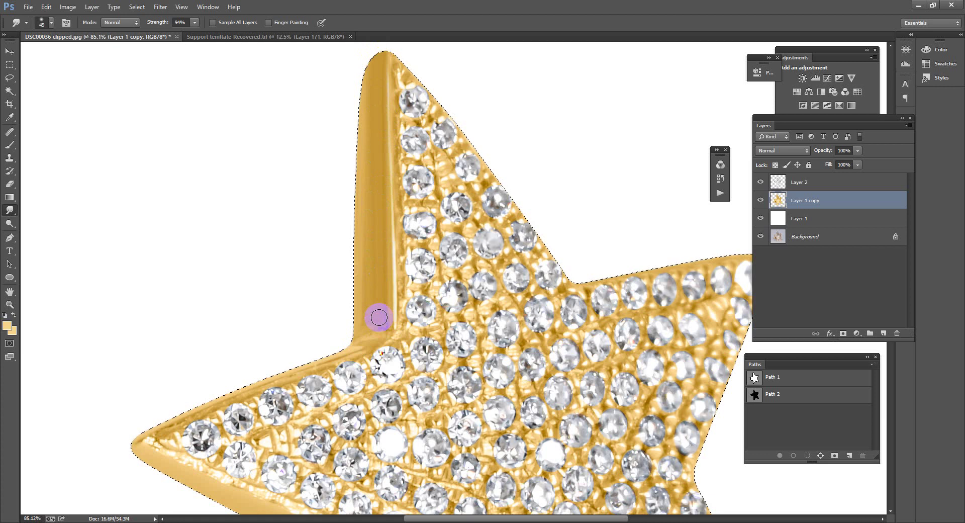
# - Smudge the lower point's bright inner edge with a 20 px brush and its corner and side face with a 36 px brush
pyautogui.moveTo(379, 317)
pyautogui.mouseDown()
pyautogui.moveTo(379, 303)
pyautogui.moveTo(344, 272)
pyautogui.moveTo(310, 323)
pyautogui.mouseUp()
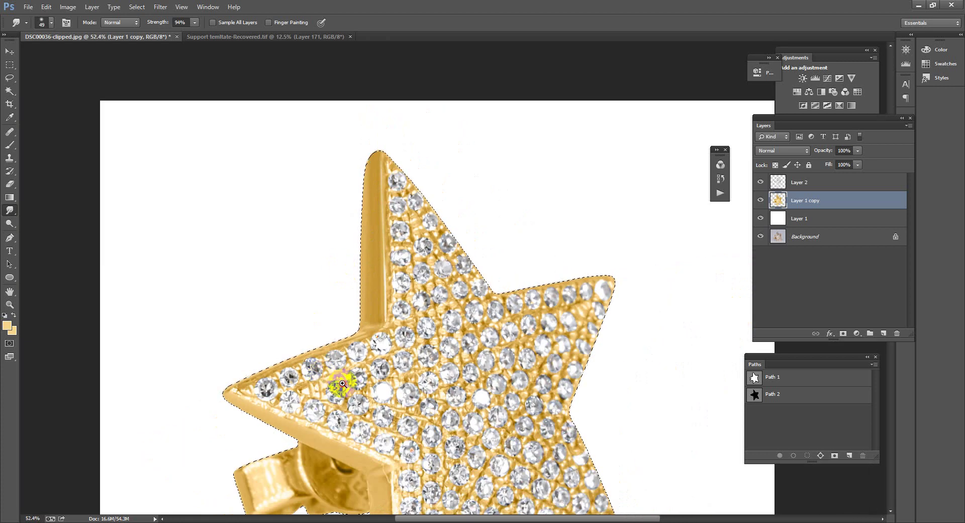
pyautogui.moveTo(340, 387); pyautogui.dragTo(320, 187)
pyautogui.moveTo(336, 257); pyautogui.dragTo(400, 324)
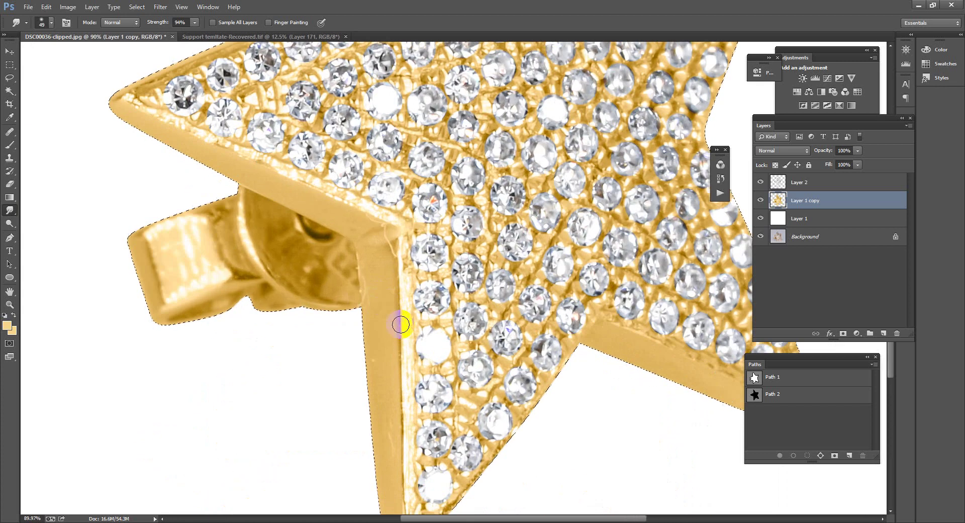
pyautogui.keyDown('alt'); pyautogui.rightClick(404, 378); pyautogui.keyUp('alt')
pyautogui.moveTo(410, 467); pyautogui.dragTo(417, 465)
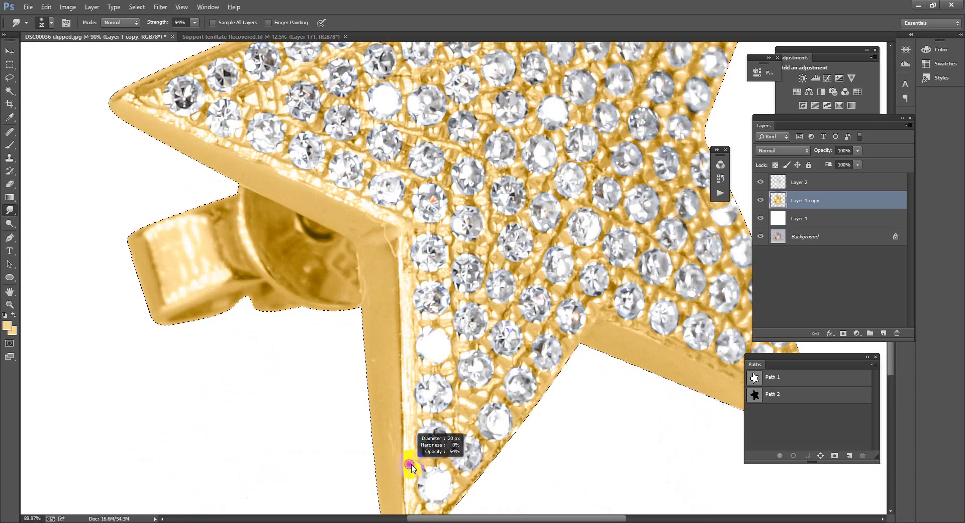
pyautogui.moveTo(403, 242); pyautogui.dragTo(408, 446)
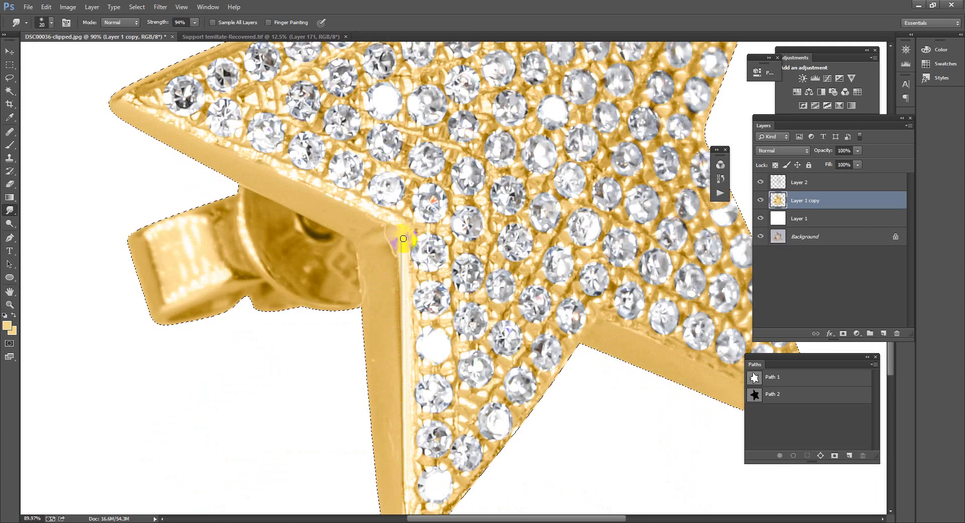
pyautogui.moveTo(403, 238); pyautogui.dragTo(387, 250)
pyautogui.keyDown('alt'); pyautogui.rightClick(381, 269); pyautogui.keyUp('alt')
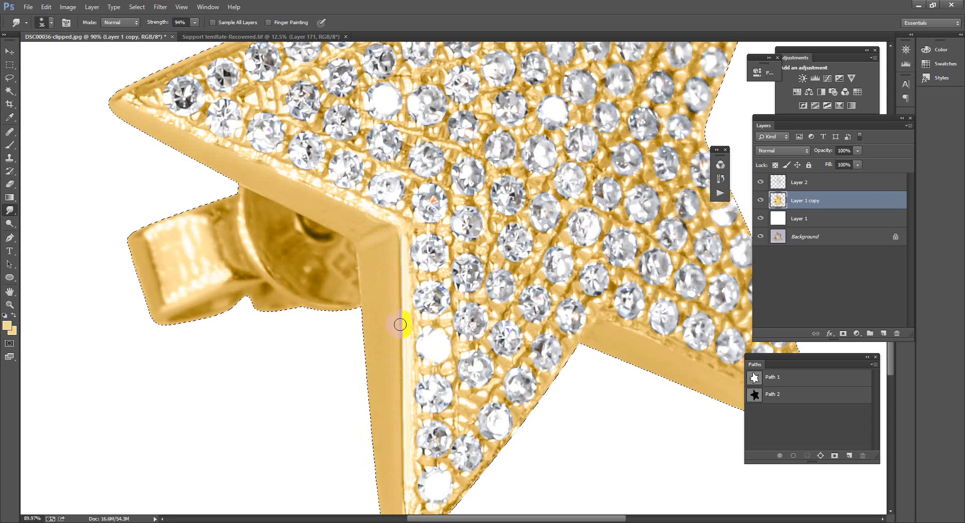
# - Smooth the bright rim and side face along the left point's lower edge with the 36 px Smudge brush
pyautogui.scroll(-4, 387, 238)
pyautogui.scroll(5, 352, 211)
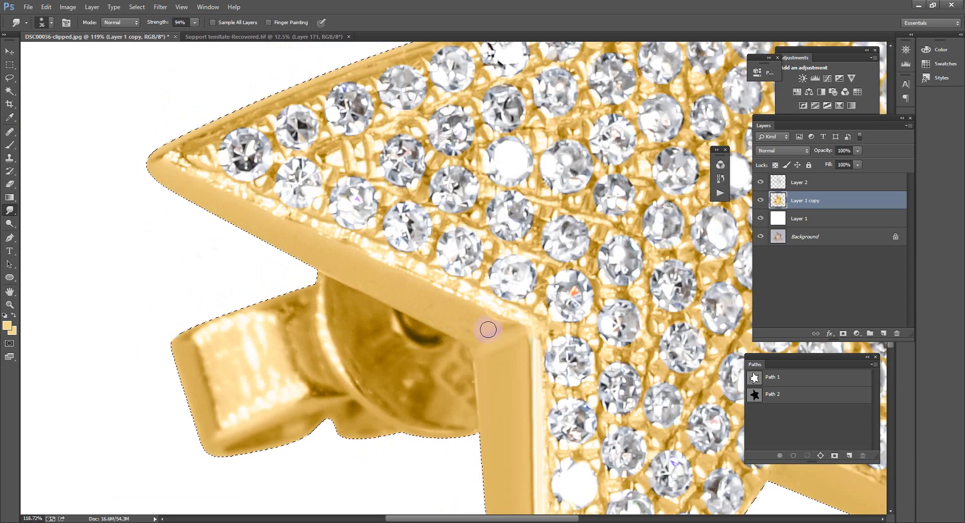
pyautogui.click(499, 308)
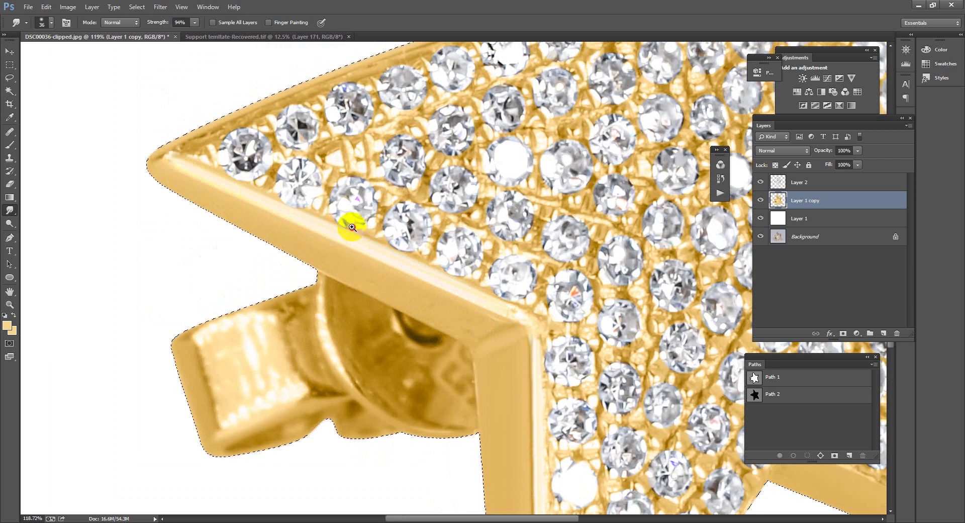
pyautogui.hotkey('ctrl', '0')
pyautogui.scroll(5, 403, 266)
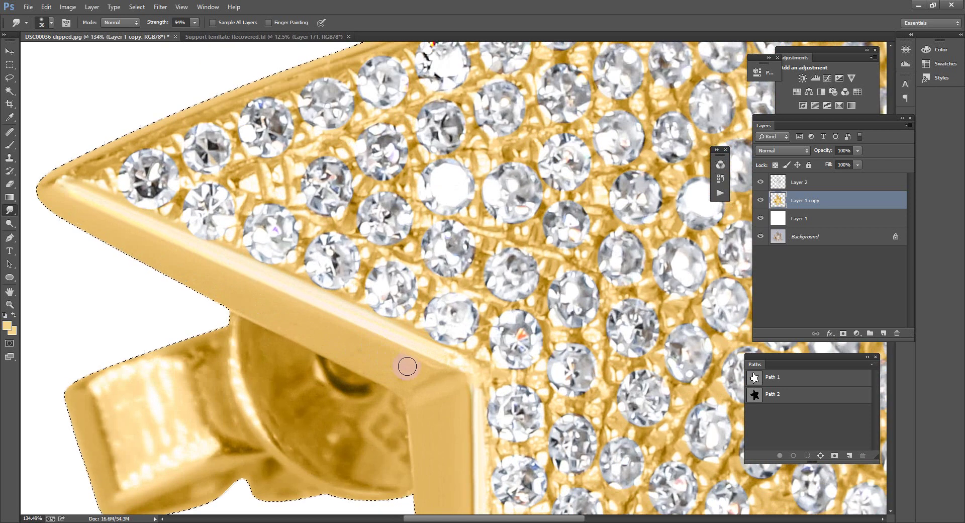
pyautogui.moveTo(101, 202); pyautogui.dragTo(45, 203)
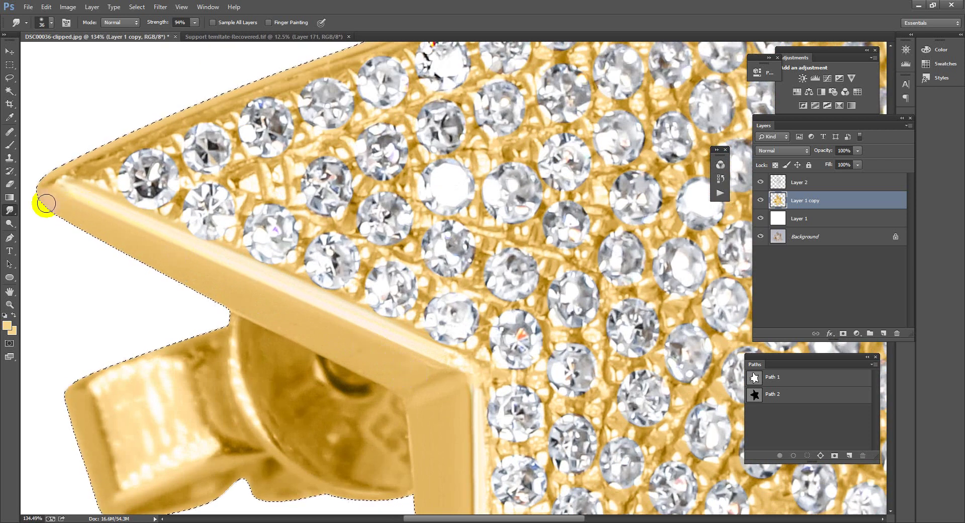
# - Refine the lower point's inner rim from the corner down to the tip with a 26 px Smudge brush
pyautogui.hotkey('ctrl', '0')
pyautogui.scroll(4, 435, 400)
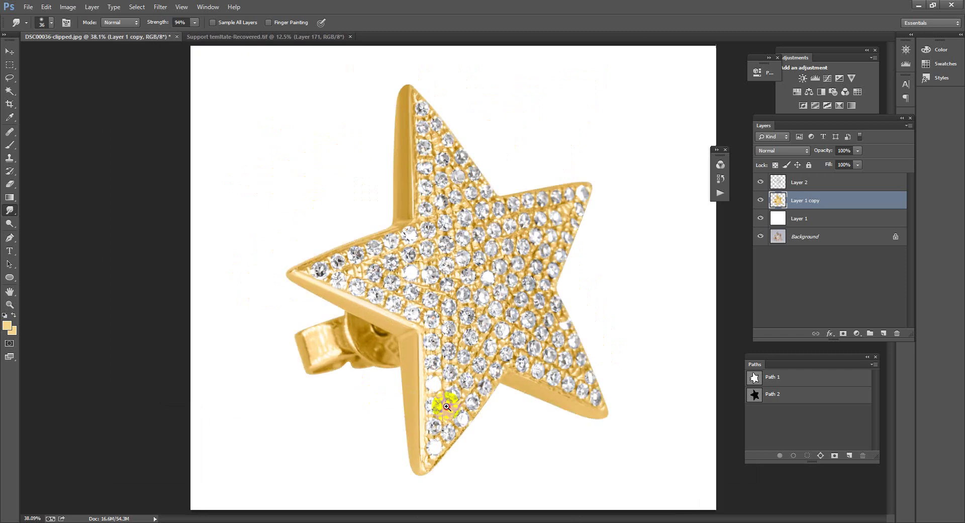
pyautogui.moveTo(430, 412); pyautogui.dragTo(435, 327)
pyautogui.keyDown('alt'); pyautogui.rightClick(408, 180); pyautogui.keyUp('alt')
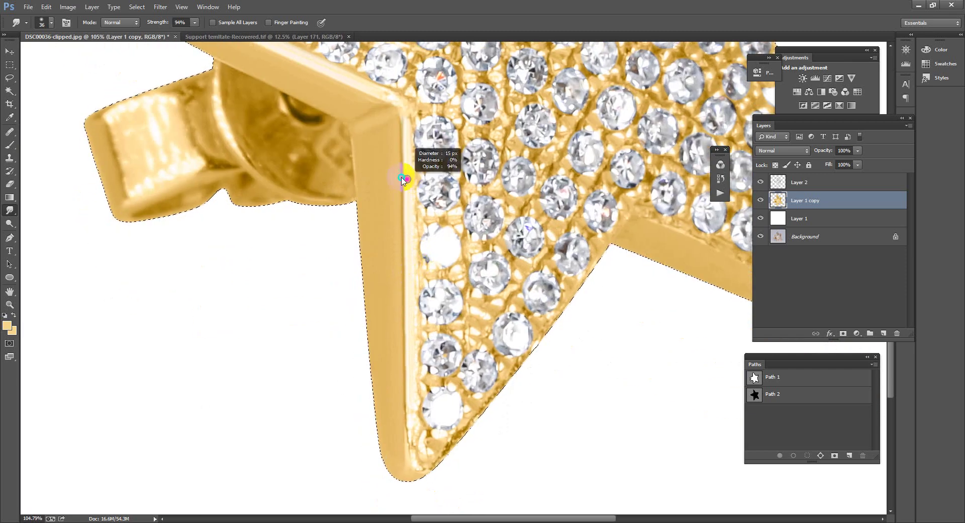
pyautogui.keyDown('alt'); pyautogui.rightClick(354, 79); pyautogui.keyUp('alt')
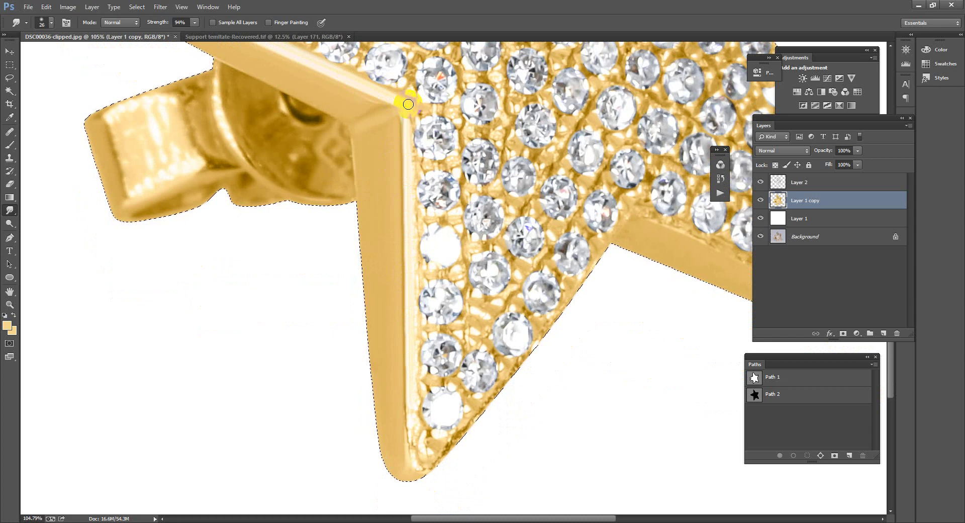
pyautogui.keyDown('shift'); pyautogui.click(411, 462); pyautogui.keyUp('shift')
pyautogui.hotkey('ctrl', 'z')
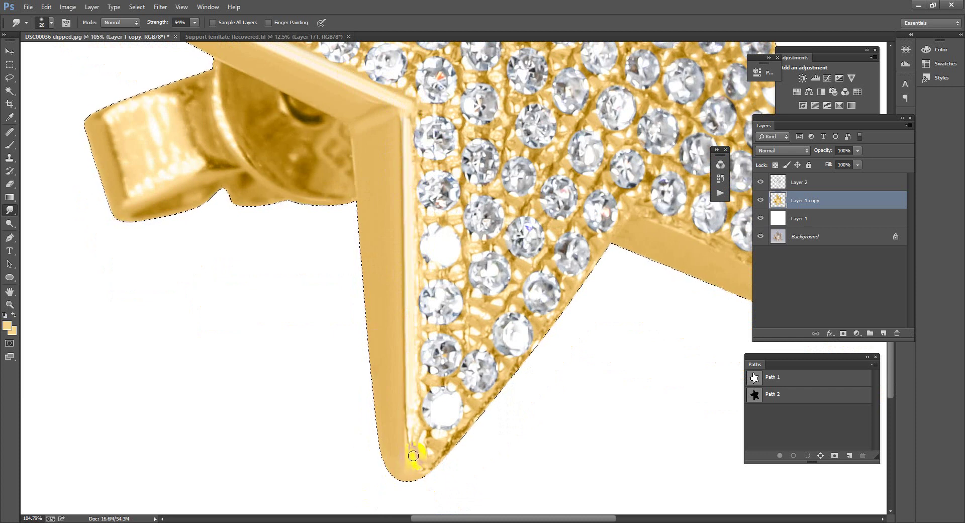
pyautogui.moveTo(415, 461); pyautogui.dragTo(412, 393)
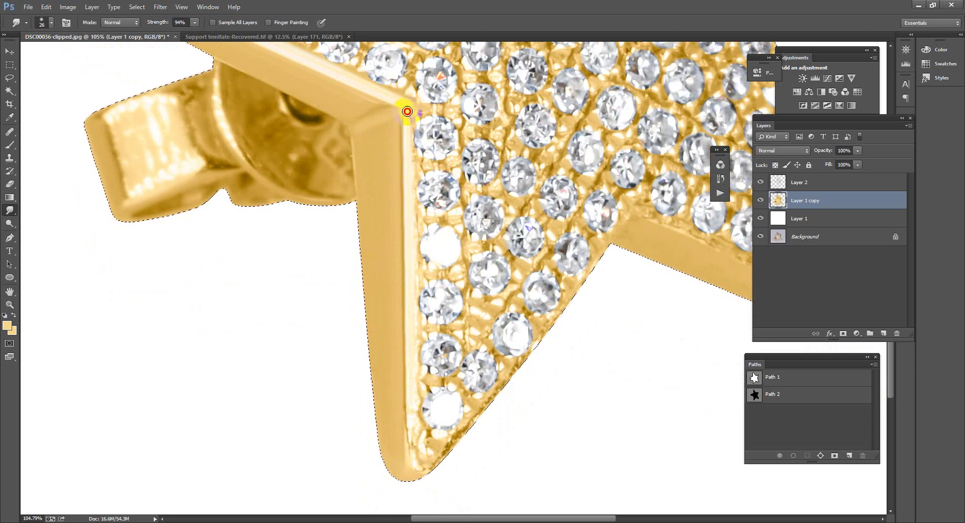
pyautogui.moveTo(407, 110); pyautogui.dragTo(410, 365)
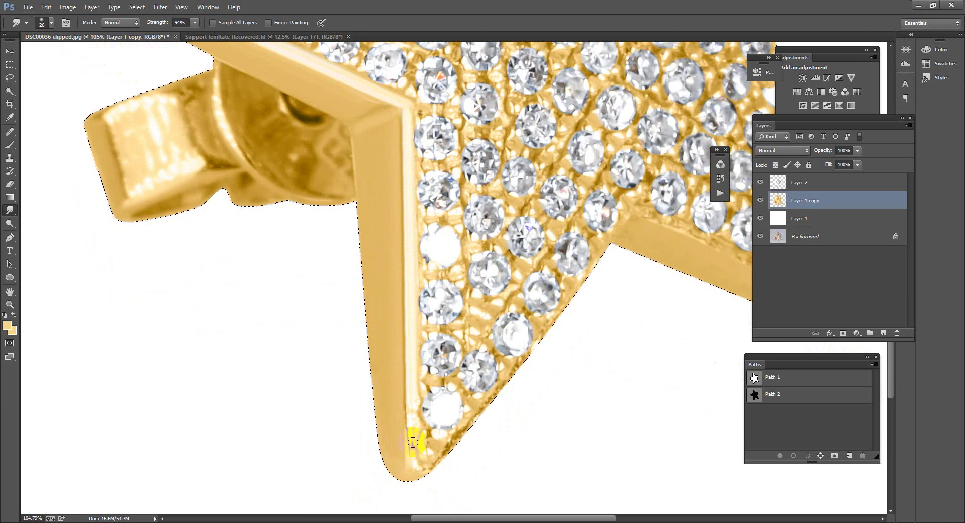
# - Smooth the metal along the left point's upper edge and at its tip with the 26 px Smudge brush
pyautogui.moveTo(412, 411); pyautogui.dragTo(315, 407)
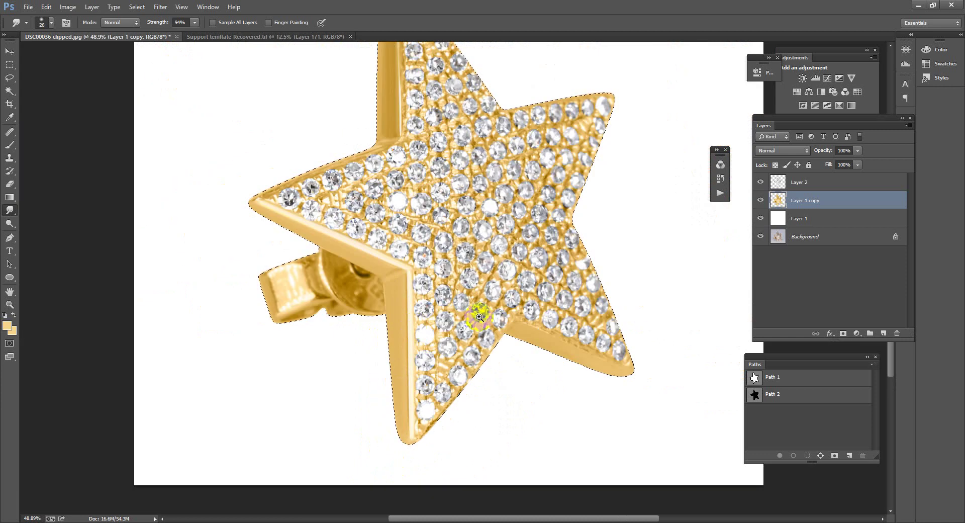
pyautogui.moveTo(499, 351); pyautogui.dragTo(545, 357)
pyautogui.moveTo(603, 354); pyautogui.dragTo(470, 271)
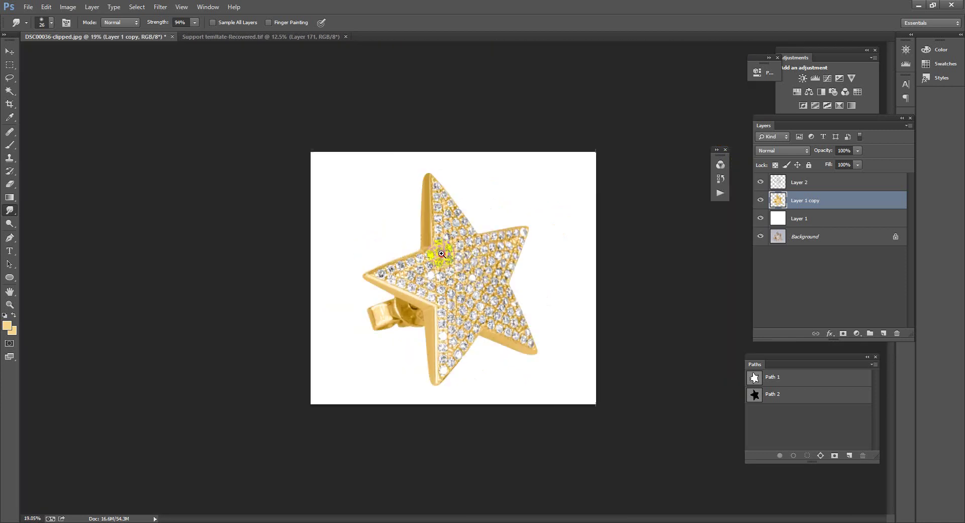
pyautogui.scroll(5, 471, 271)
pyautogui.scroll(5, 479, 246)
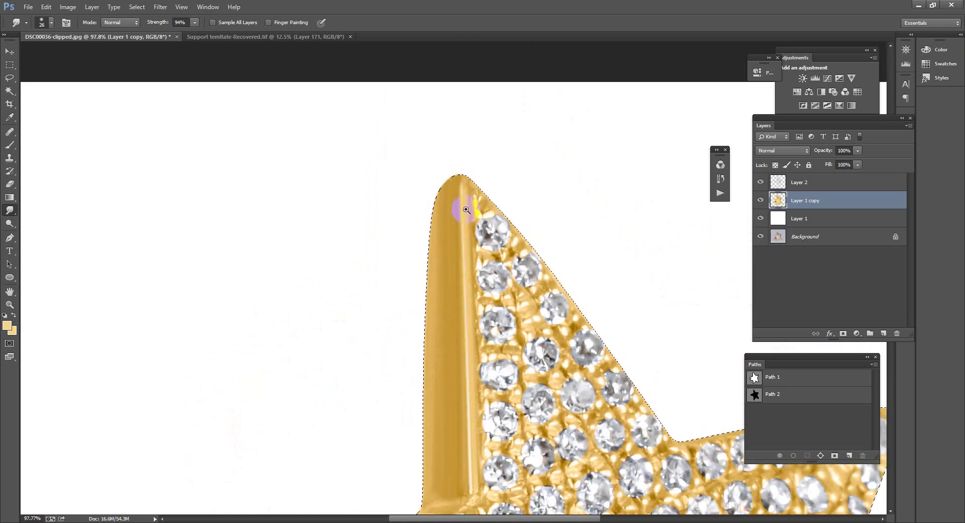
pyautogui.scroll(-3, 437, 316)
pyautogui.scroll(3, 437, 315)
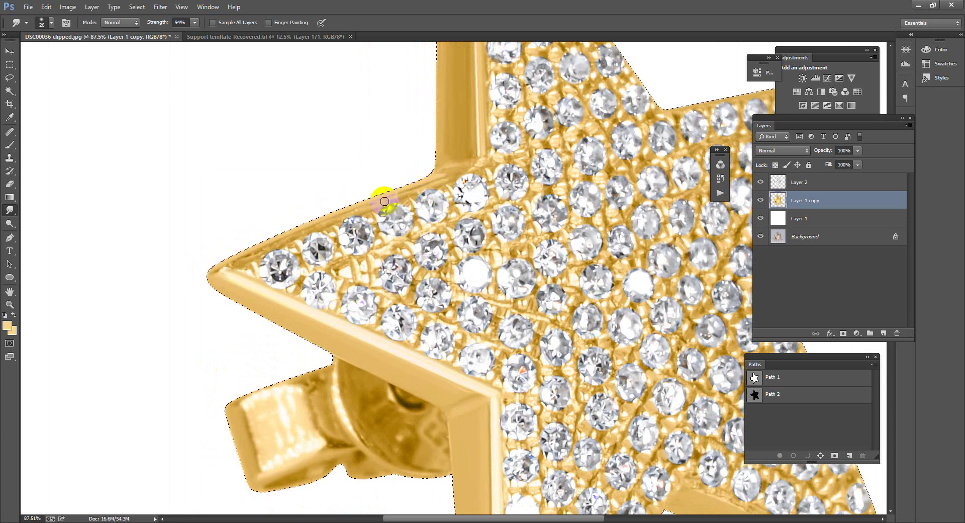
pyautogui.moveTo(221, 266); pyautogui.dragTo(219, 266)
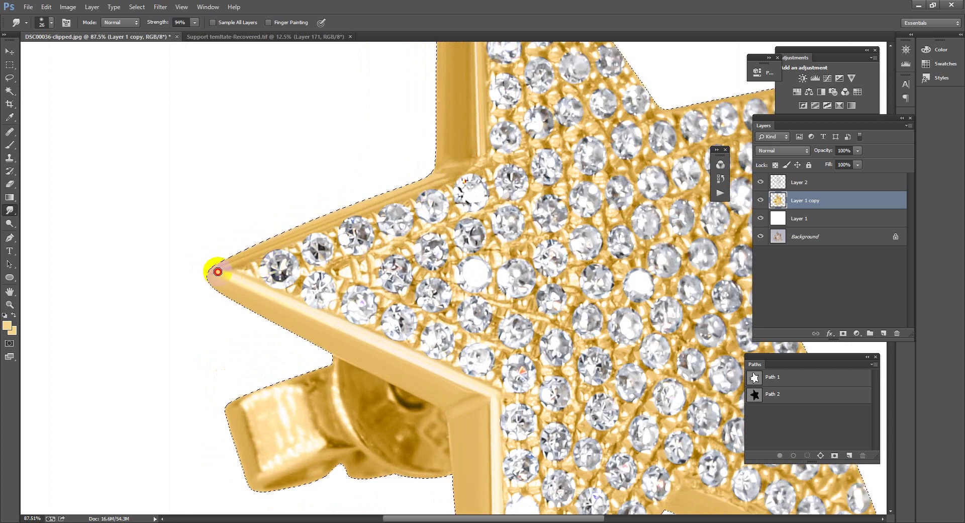
# - Load the diamonds on Layer 2 as a selection and add an Exposure adjustment layer above it with exposure +0.12
pyautogui.scroll(-6, 316, 327)
pyautogui.scroll(3, 541, 252)
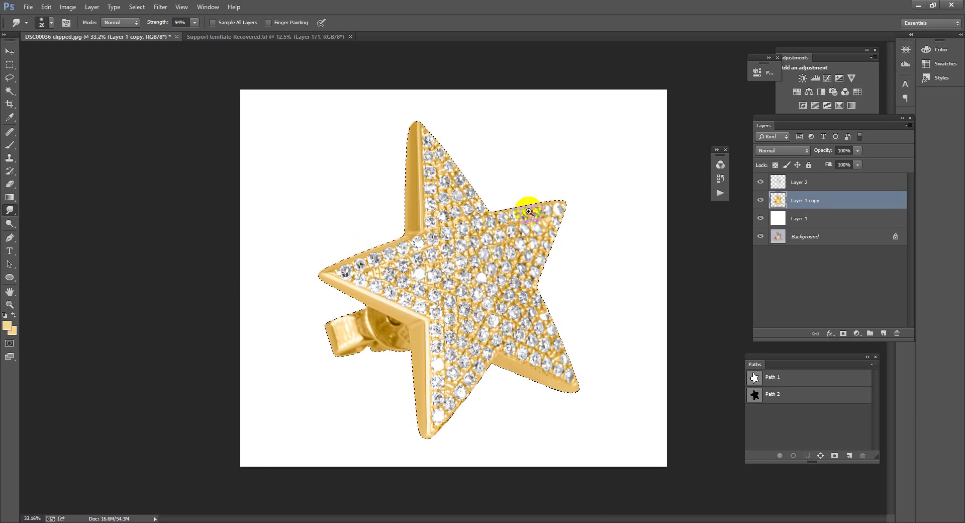
pyautogui.scroll(1, 528, 211)
pyautogui.click(784, 184)
pyautogui.scroll(-2, 461, 269)
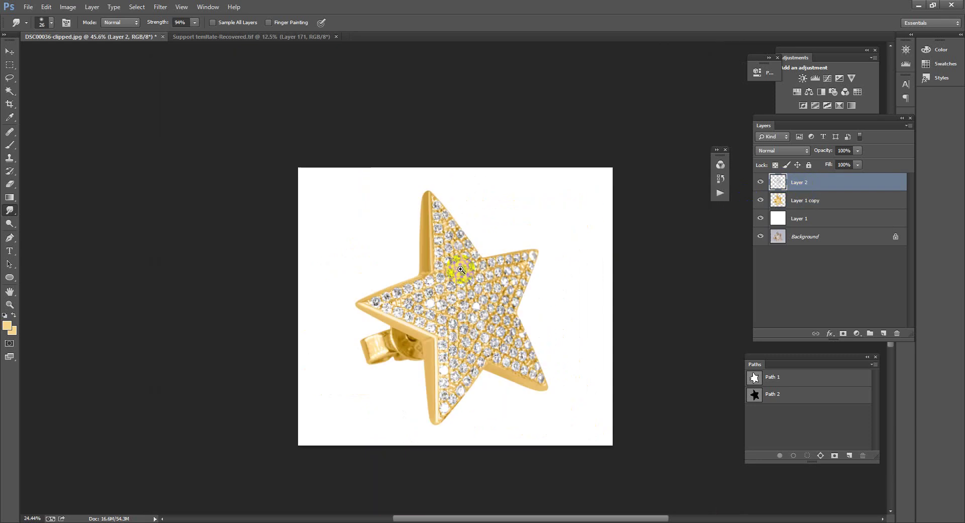
pyautogui.scroll(1, 461, 270)
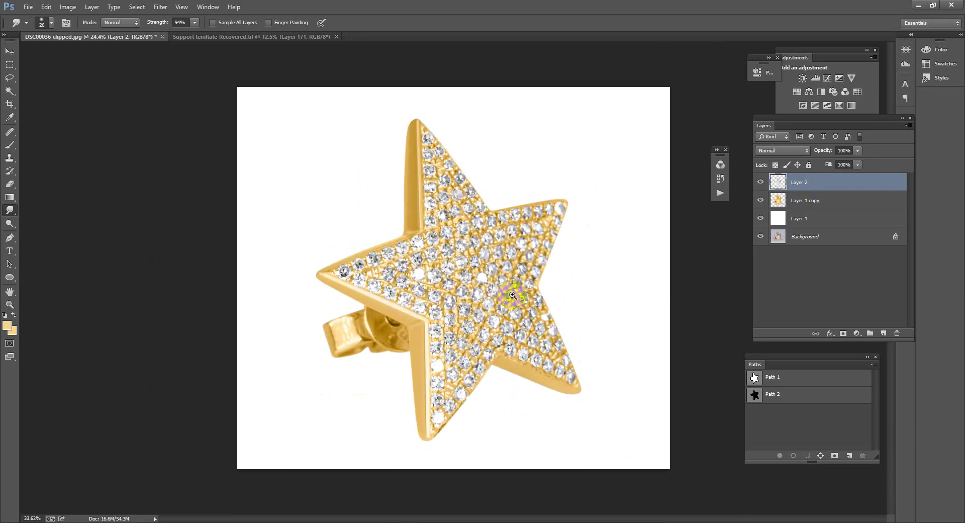
pyautogui.click(840, 78)
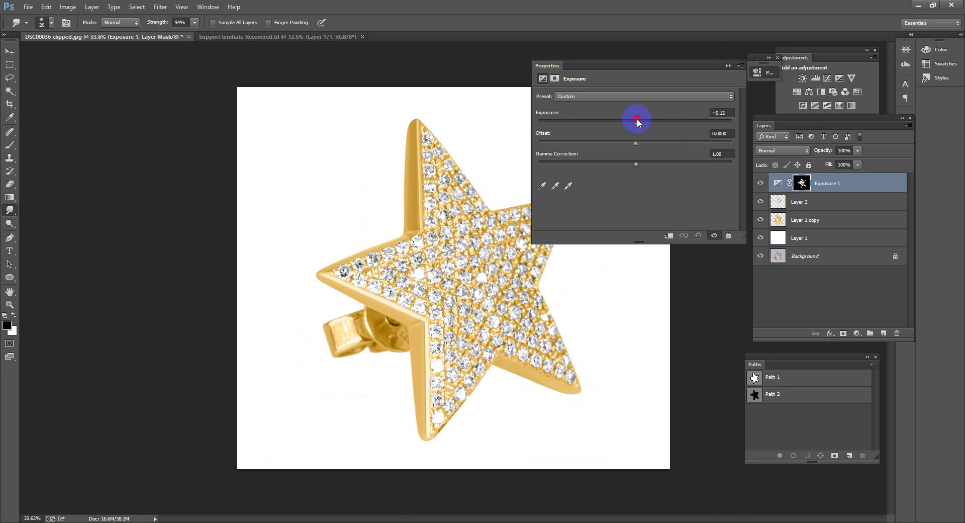
pyautogui.click(728, 66)
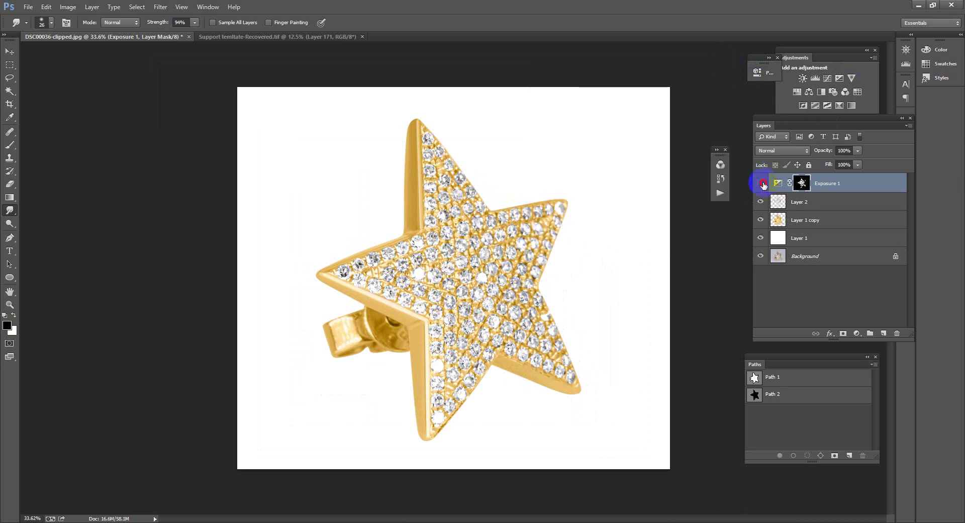
# - Compare the diamonds with and without the exposure adjustment, and merge it down into Layer 2
pyautogui.click(763, 184)
pyautogui.click(762, 184)
pyautogui.hotkey('ctrl', 'e')
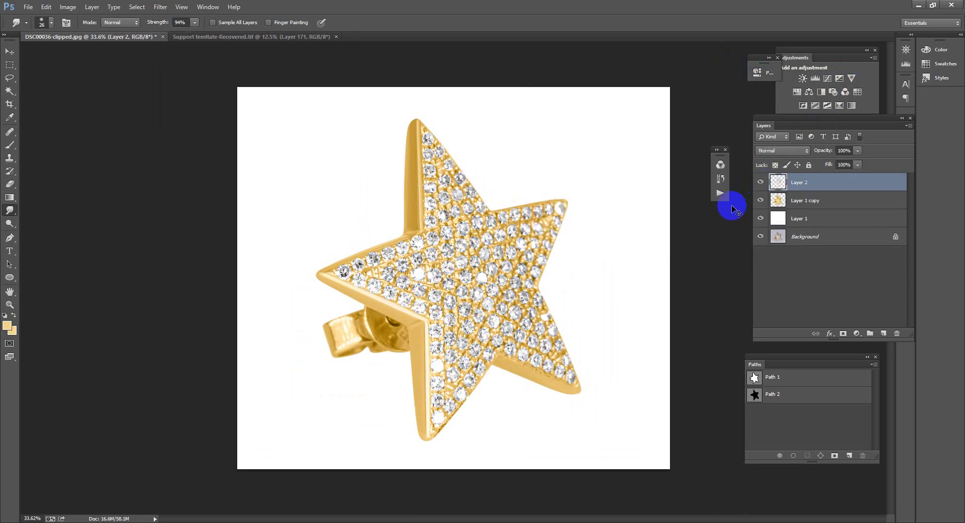
# - Apply Camera Raw to Layer 2's diamonds with Shadows and Blacks +100, Exposure +0.15, Contrast +4, Texture +45 and Clarity +23
pyautogui.hotkey('ctrl', 'shift', 'a')
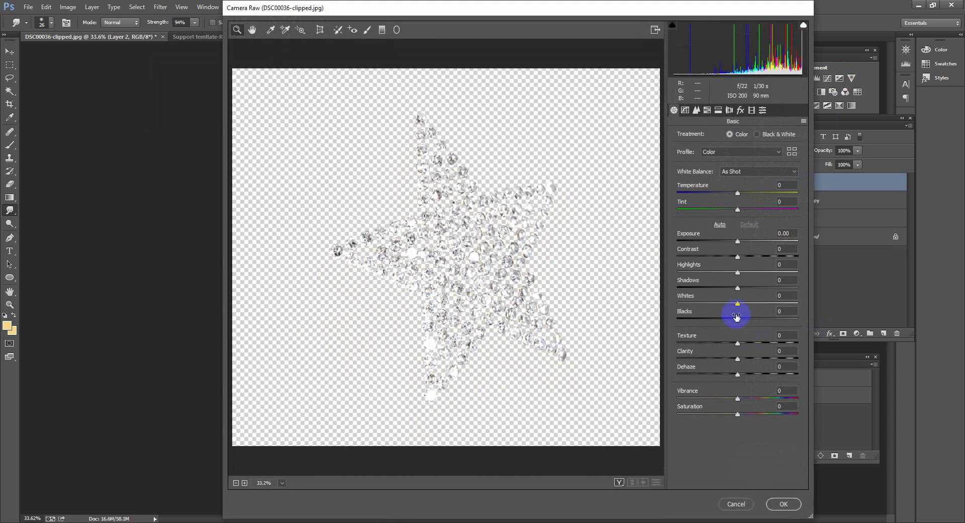
pyautogui.moveTo(736, 317); pyautogui.dragTo(801, 316)
pyautogui.moveTo(737, 288); pyautogui.dragTo(810, 290)
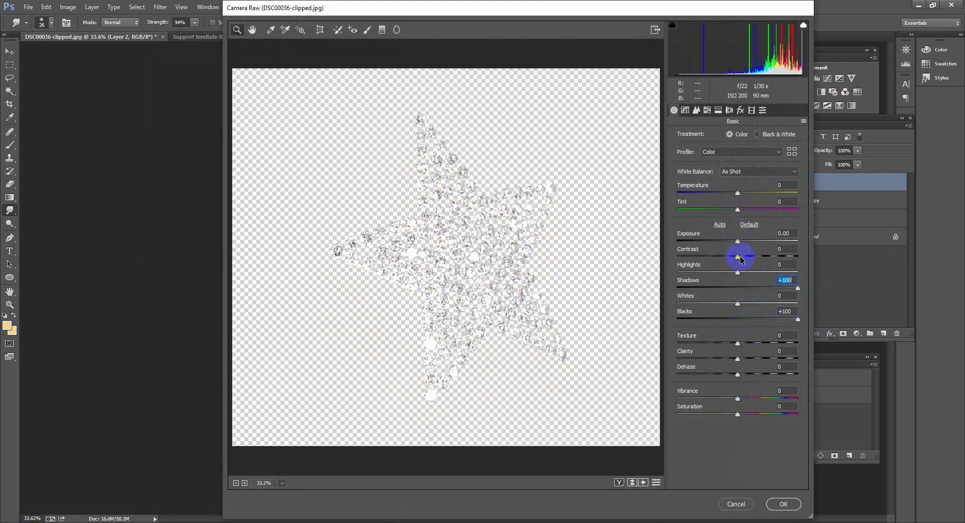
pyautogui.moveTo(738, 243); pyautogui.dragTo(740, 243)
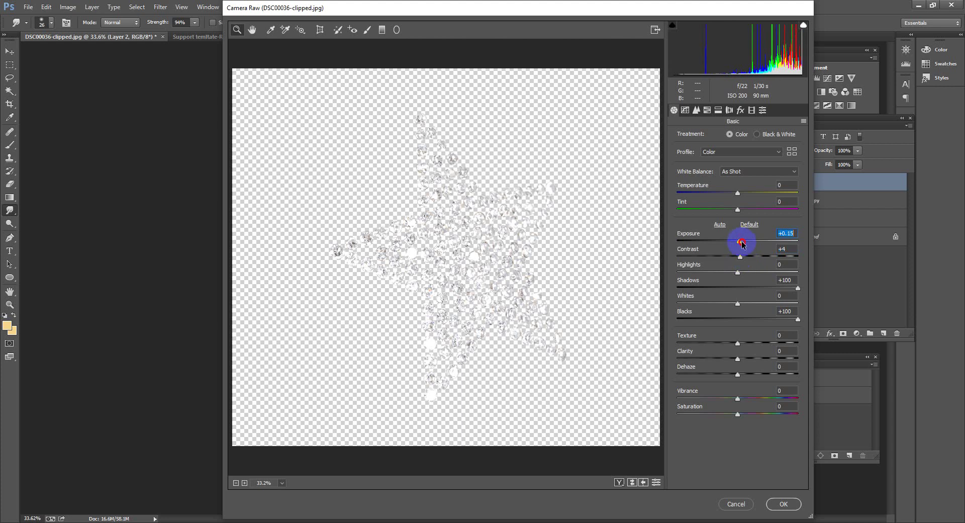
pyautogui.moveTo(738, 357); pyautogui.dragTo(765, 343)
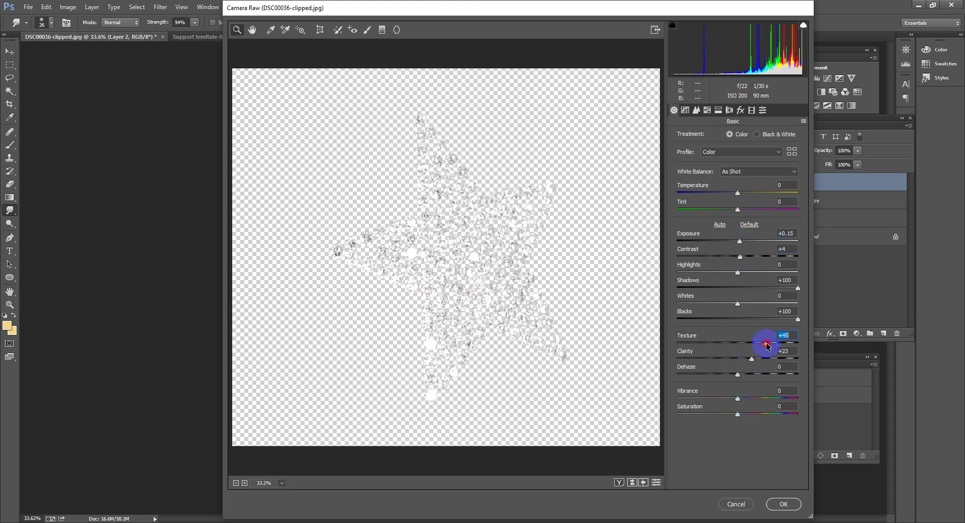
pyautogui.click(785, 504)
# - Inspect the diamonds and compare the retouched earring with the original by toggling Layer 2, Layer 1 copy and Layer 1
pyautogui.moveTo(547, 343); pyautogui.dragTo(533, 304)
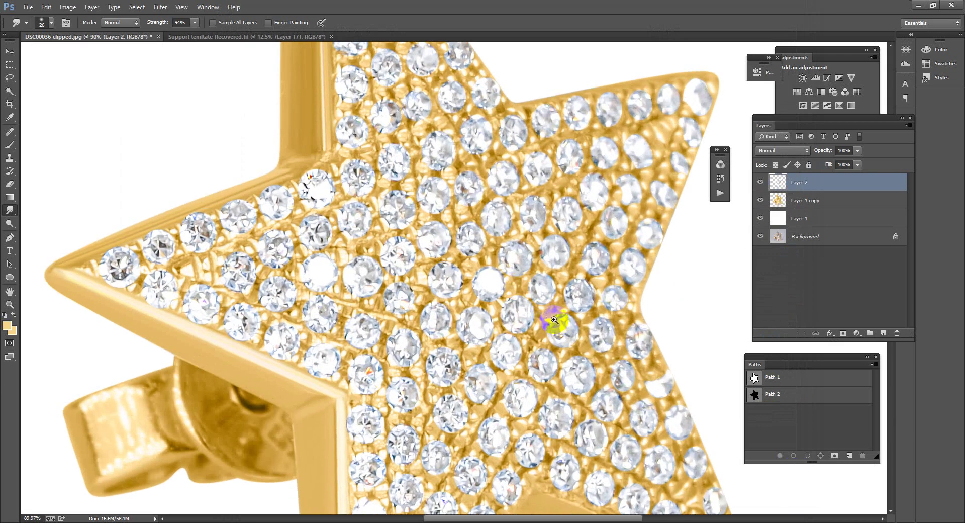
pyautogui.scroll(-4, 533, 305)
pyautogui.scroll(2, 528, 280)
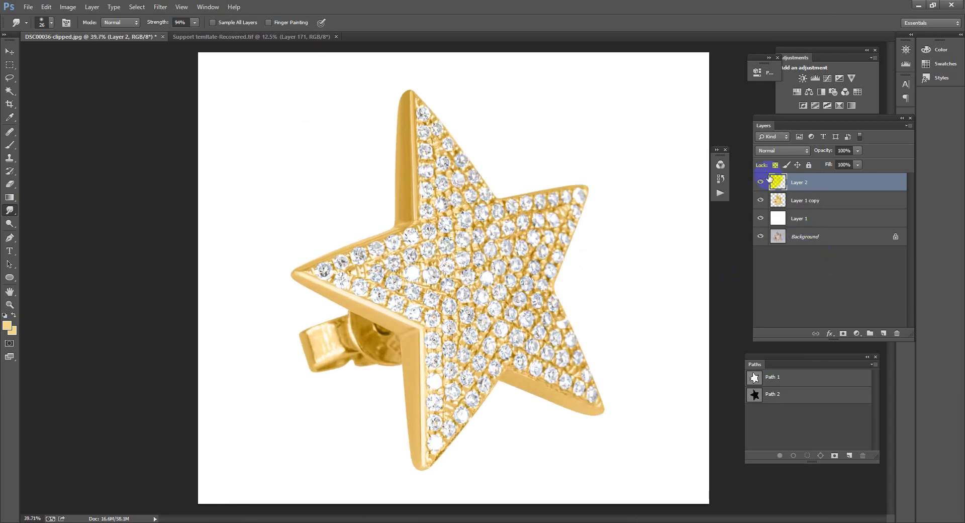
pyautogui.click(760, 183)
pyautogui.click(761, 183)
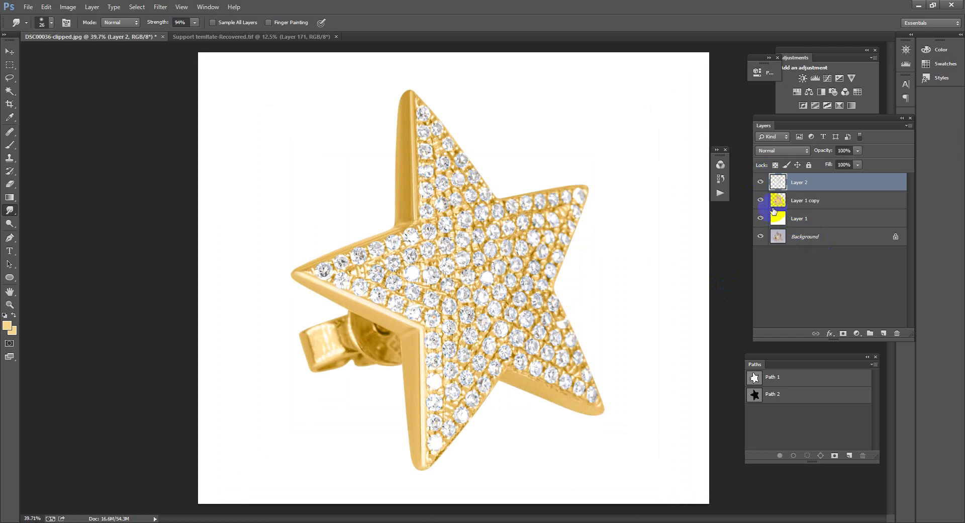
pyautogui.click(761, 201)
pyautogui.click(760, 218)
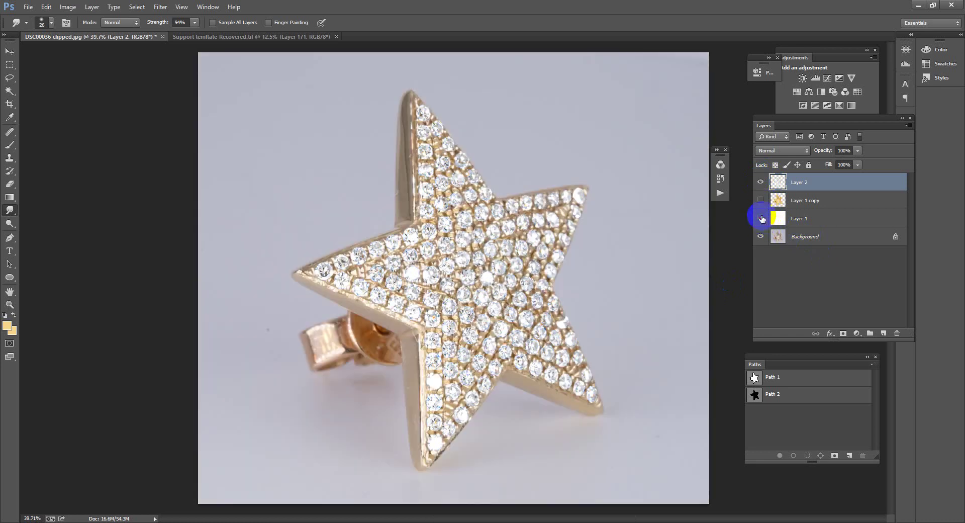
pyautogui.click(760, 182)
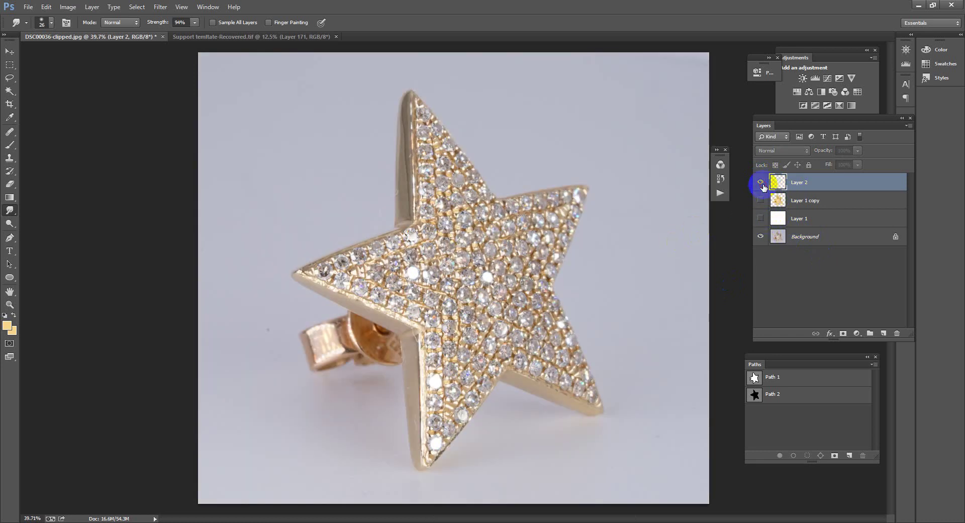
pyautogui.click(760, 183)
pyautogui.click(761, 182)
pyautogui.click(760, 182)
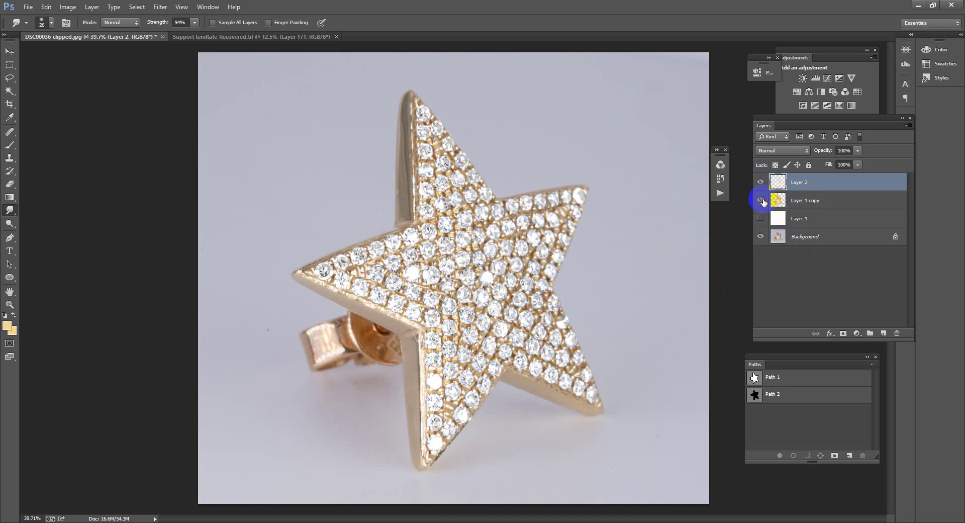
pyautogui.click(760, 200)
pyautogui.click(758, 218)
# - Make Layer 1 copy active and load its outline as a selection around the earring
pyautogui.moveTo(589, 311); pyautogui.dragTo(547, 212)
pyautogui.moveTo(519, 324)
pyautogui.mouseDown()
pyautogui.moveTo(534, 332)
pyautogui.moveTo(481, 317)
pyautogui.moveTo(513, 318)
pyautogui.mouseUp()
pyautogui.click(822, 203)
pyautogui.moveTo(565, 342); pyautogui.dragTo(532, 252)
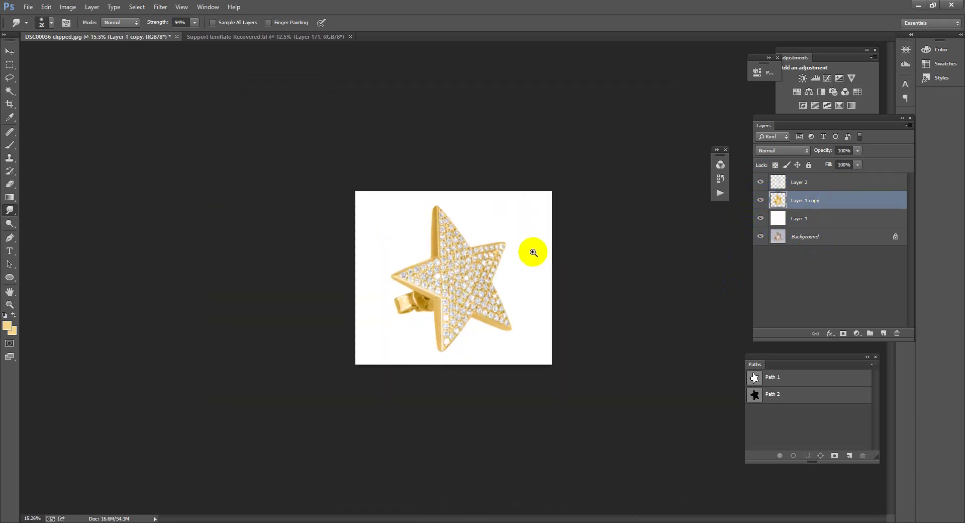
pyautogui.scroll(5, 493, 334)
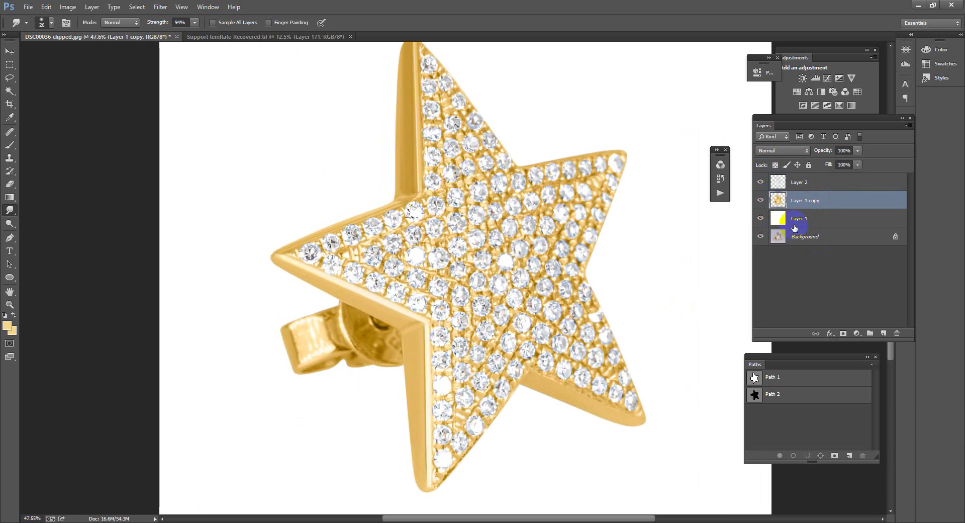
pyautogui.keyDown('ctrl'); pyautogui.click(778, 201); pyautogui.keyUp('ctrl')
pyautogui.scroll(6, 340, 345)
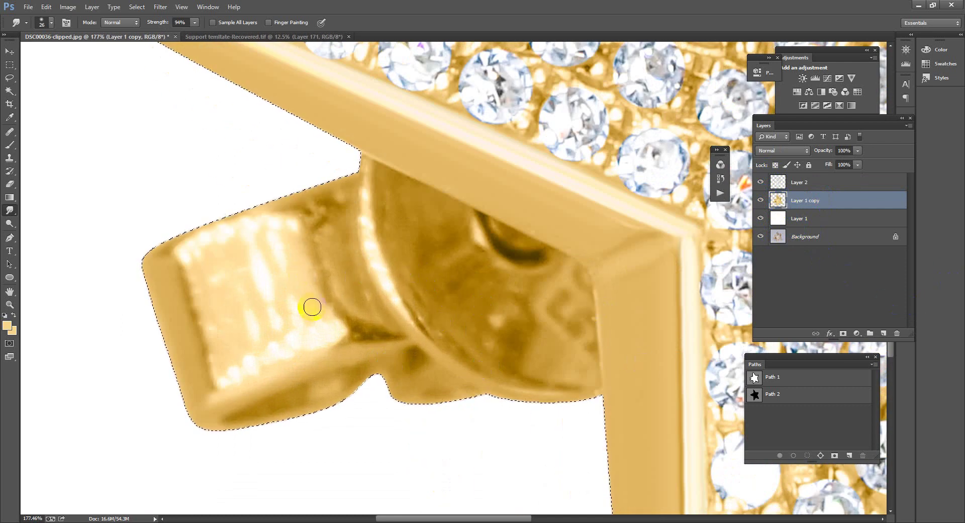
# - Smooth the bright front face and side edge of the earring's back clasp with Smudge brushes of 36 and 49 px
pyautogui.press(']')
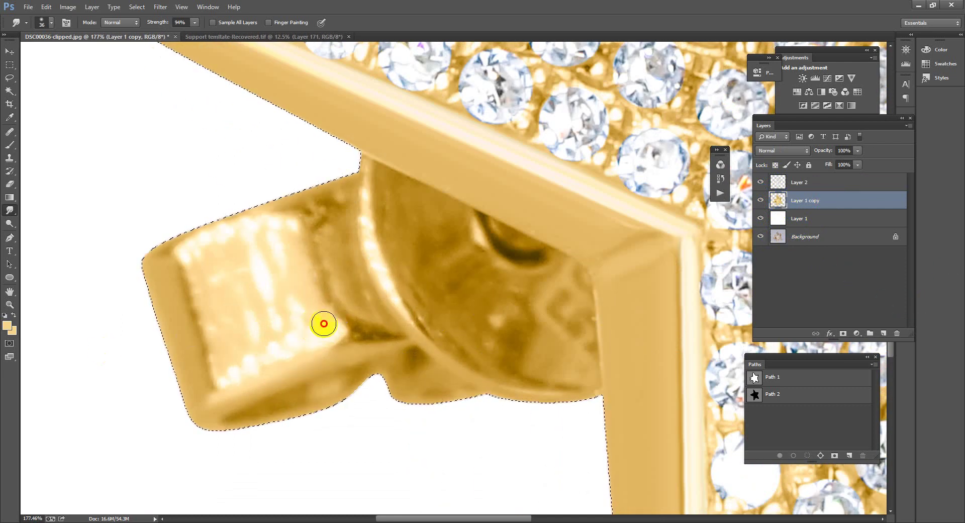
pyautogui.moveTo(285, 231)
pyautogui.mouseDown()
pyautogui.moveTo(318, 327)
pyautogui.moveTo(281, 228)
pyautogui.moveTo(309, 304)
pyautogui.moveTo(300, 333)
pyautogui.moveTo(262, 228)
pyautogui.moveTo(283, 337)
pyautogui.mouseUp()
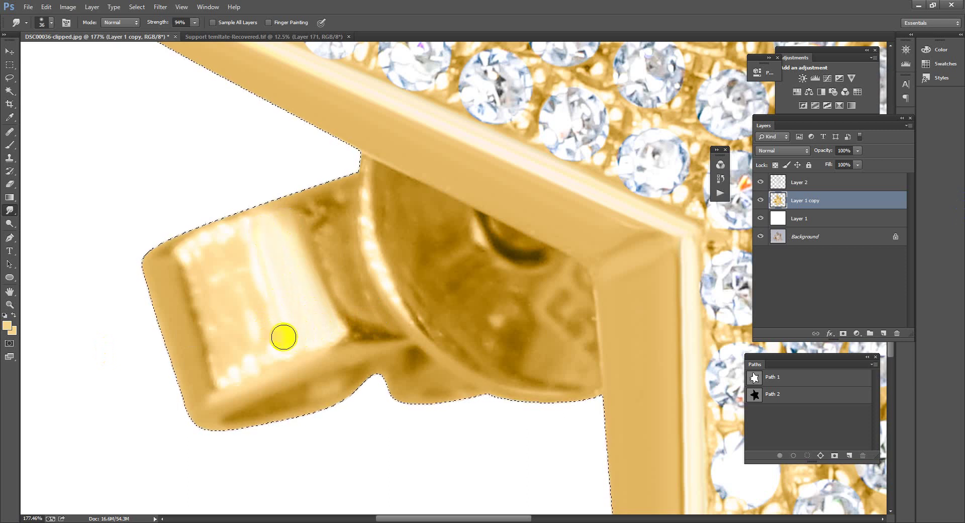
pyautogui.moveTo(252, 244); pyautogui.dragTo(259, 348)
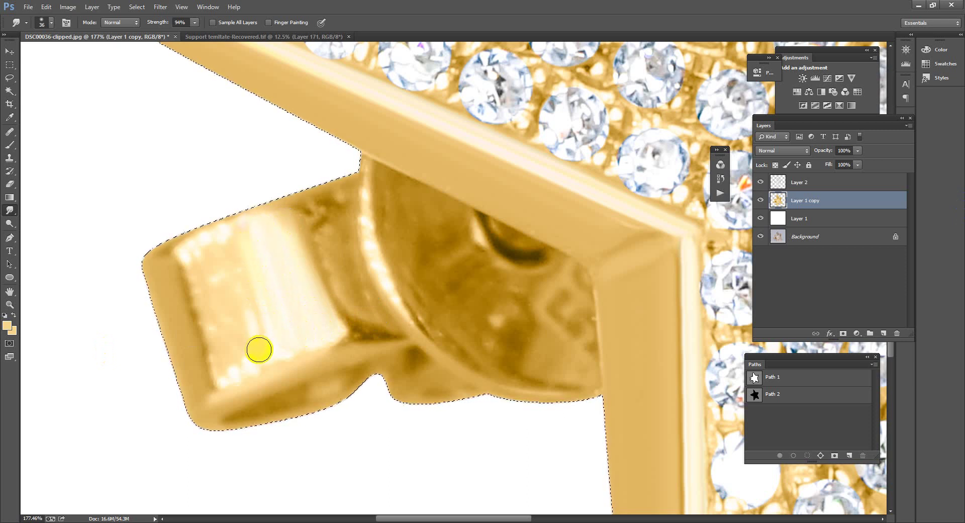
pyautogui.keyDown('alt'); pyautogui.rightClick(234, 357); pyautogui.keyUp('alt')
pyautogui.moveTo(213, 282)
pyautogui.mouseDown()
pyautogui.moveTo(198, 256)
pyautogui.moveTo(225, 368)
pyautogui.moveTo(189, 258)
pyautogui.moveTo(223, 367)
pyautogui.moveTo(214, 307)
pyautogui.moveTo(188, 250)
pyautogui.moveTo(249, 351)
pyautogui.moveTo(210, 247)
pyautogui.moveTo(251, 279)
pyautogui.moveTo(238, 246)
pyautogui.moveTo(293, 335)
pyautogui.moveTo(303, 322)
pyautogui.moveTo(310, 337)
pyautogui.moveTo(321, 318)
pyautogui.moveTo(282, 221)
pyautogui.moveTo(272, 227)
pyautogui.moveTo(309, 335)
pyautogui.moveTo(279, 337)
pyautogui.moveTo(289, 350)
pyautogui.moveTo(274, 342)
pyautogui.moveTo(276, 351)
pyautogui.moveTo(248, 352)
pyautogui.moveTo(223, 373)
pyautogui.mouseUp()
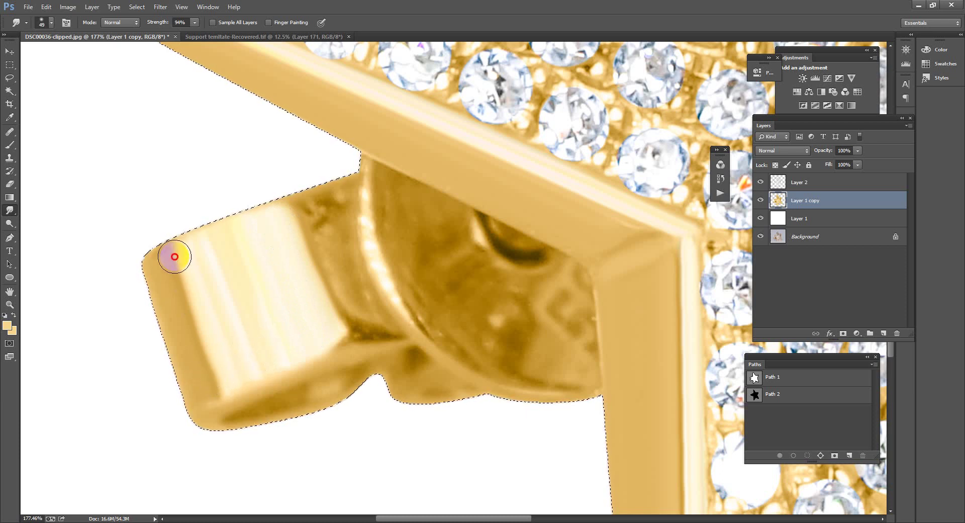
pyautogui.moveTo(179, 279)
pyautogui.mouseDown()
pyautogui.moveTo(172, 315)
pyautogui.moveTo(214, 385)
pyautogui.moveTo(206, 375)
pyautogui.moveTo(211, 385)
pyautogui.moveTo(199, 391)
pyautogui.moveTo(216, 387)
pyautogui.moveTo(167, 265)
pyautogui.mouseUp()
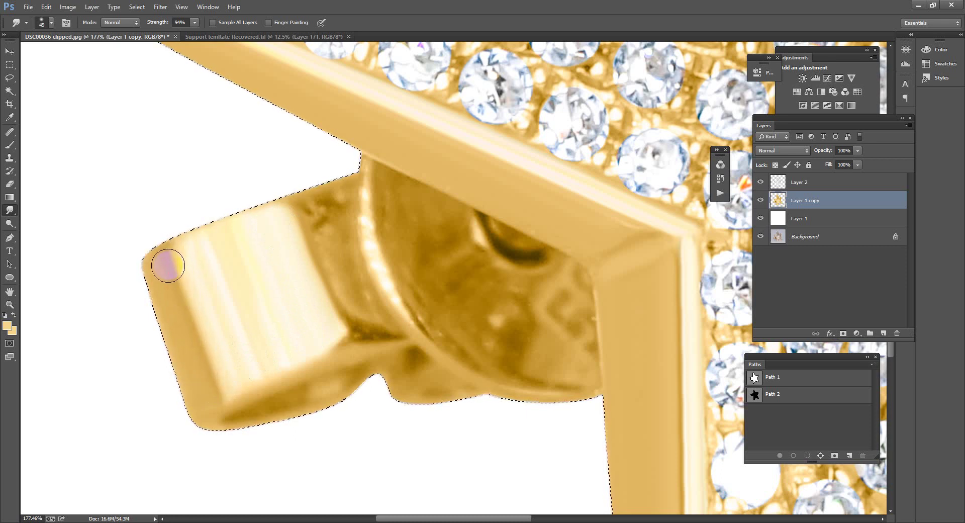
pyautogui.moveTo(266, 302); pyautogui.dragTo(221, 239)
pyautogui.moveTo(347, 241); pyautogui.dragTo(367, 251)
pyautogui.moveTo(284, 306)
pyautogui.mouseDown()
pyautogui.moveTo(249, 285)
pyautogui.moveTo(387, 336)
pyautogui.moveTo(418, 368)
pyautogui.mouseUp()
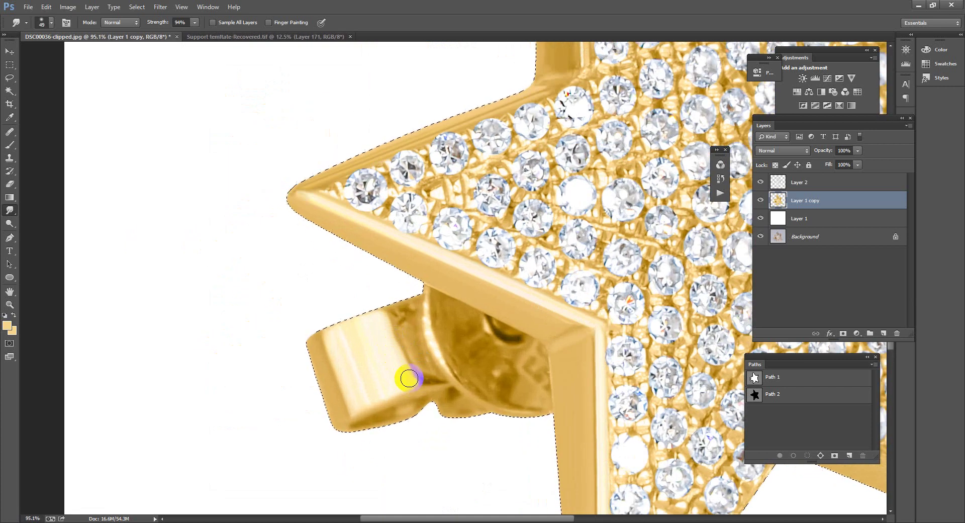
# - Smooth the metal side wall of the star's upper point down to its base with the 49 px Smudge brush
pyautogui.moveTo(405, 382)
pyautogui.mouseDown()
pyautogui.moveTo(350, 296)
pyautogui.moveTo(402, 359)
pyautogui.moveTo(457, 308)
pyautogui.moveTo(402, 326)
pyautogui.moveTo(369, 318)
pyautogui.moveTo(489, 340)
pyautogui.moveTo(366, 276)
pyautogui.moveTo(424, 227)
pyautogui.moveTo(482, 269)
pyautogui.mouseUp()
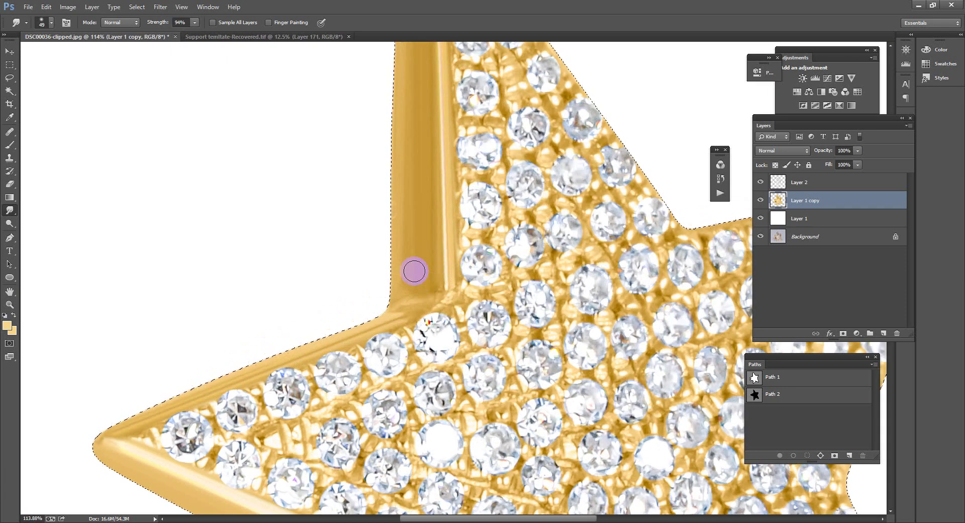
pyautogui.moveTo(415, 177); pyautogui.dragTo(434, 283)
pyautogui.moveTo(422, 287)
pyautogui.mouseDown()
pyautogui.moveTo(426, 65)
pyautogui.moveTo(405, 356)
pyautogui.mouseUp()
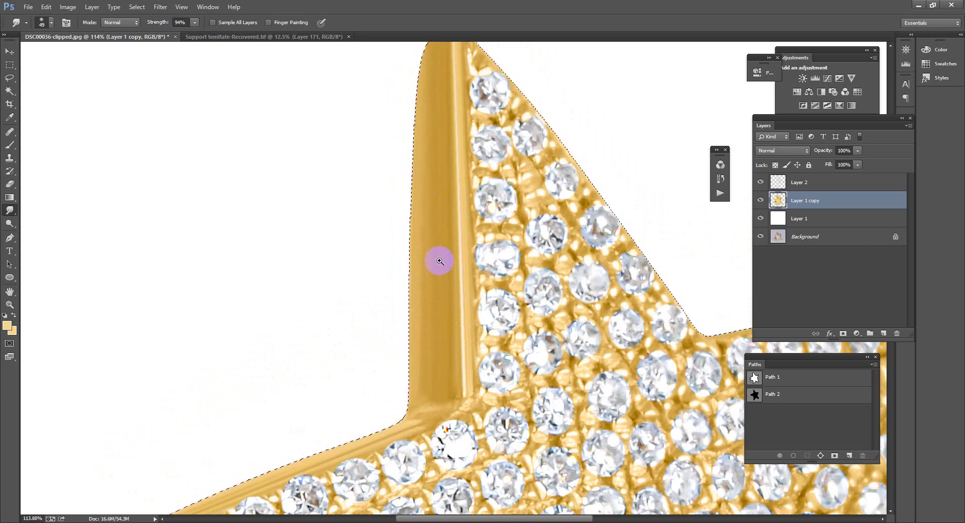
# - Compare the whole retouched earring with the original photo on the Background layer
pyautogui.scroll(-10, 444, 297)
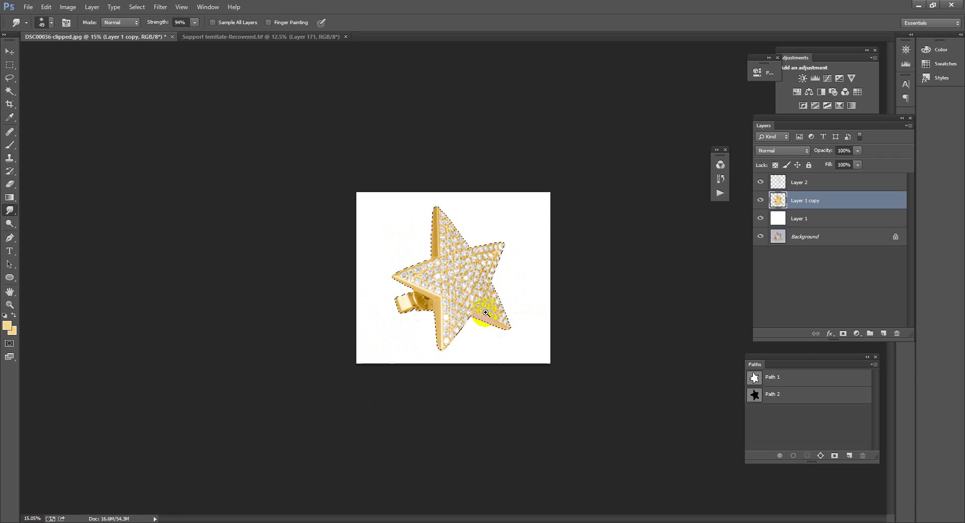
pyautogui.scroll(3, 485, 312)
pyautogui.keyDown('alt'); pyautogui.click(756, 235); pyautogui.keyUp('alt')
pyautogui.keyDown('alt'); pyautogui.click(757, 236); pyautogui.keyUp('alt')
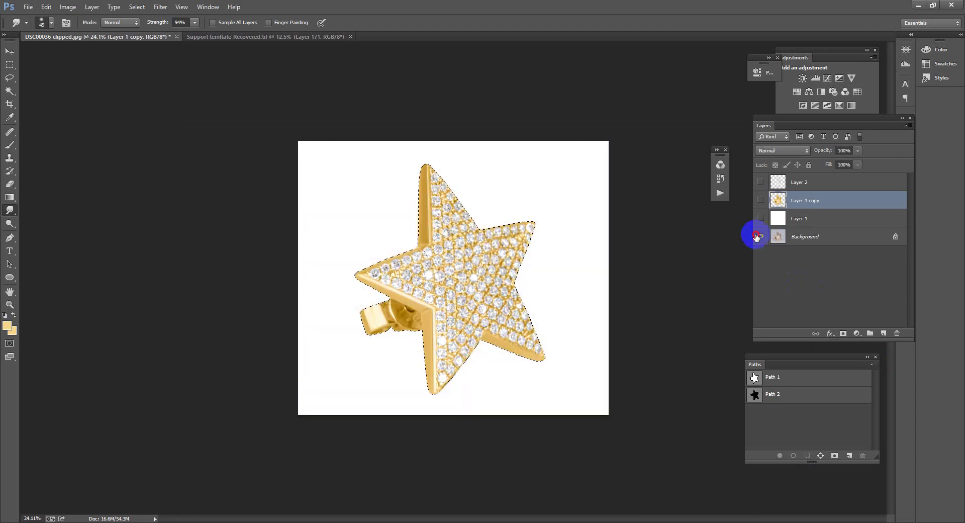
pyautogui.keyDown('alt'); pyautogui.click(757, 235); pyautogui.keyUp('alt')
pyautogui.keyDown('alt'); pyautogui.click(757, 236); pyautogui.keyUp('alt')
pyautogui.click(759, 236)
pyautogui.click(759, 236)
pyautogui.click(759, 237)
pyautogui.click(758, 236)
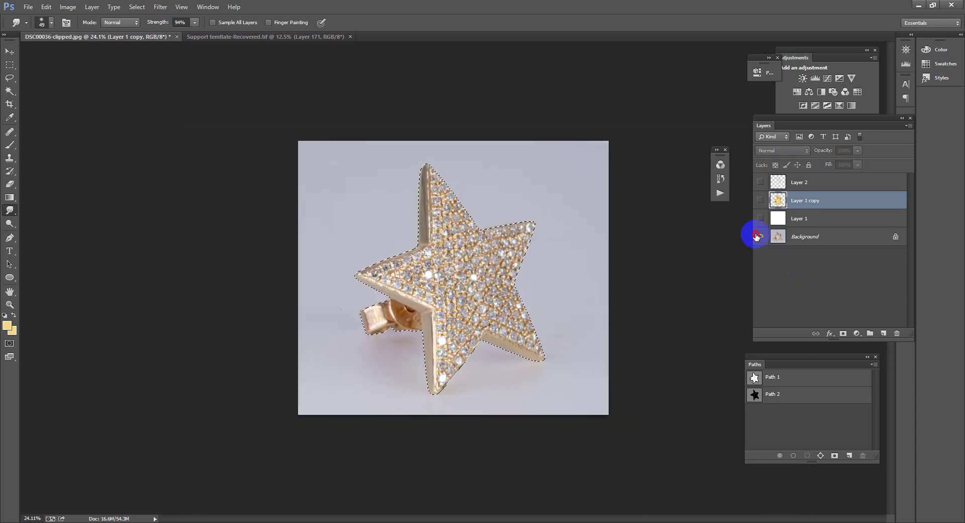
pyautogui.click(758, 236)
pyautogui.scroll(4, 486, 312)
pyautogui.scroll(-5, 484, 323)
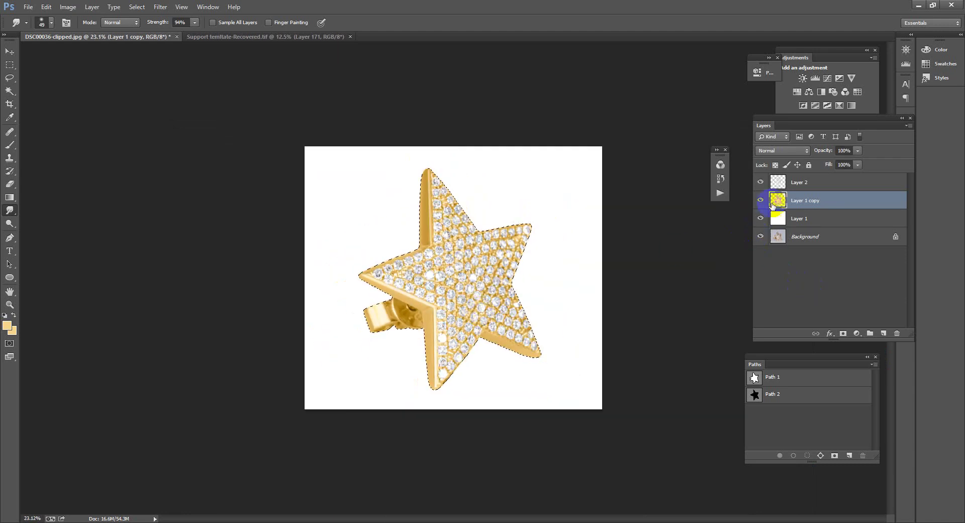
# - Load Layer 1 copy's outline as a selection and add a new empty layer above it
pyautogui.keyDown('ctrl'); pyautogui.click(778, 201); pyautogui.keyUp('ctrl')
pyautogui.scroll(4, 496, 314)
pyautogui.click(882, 333)
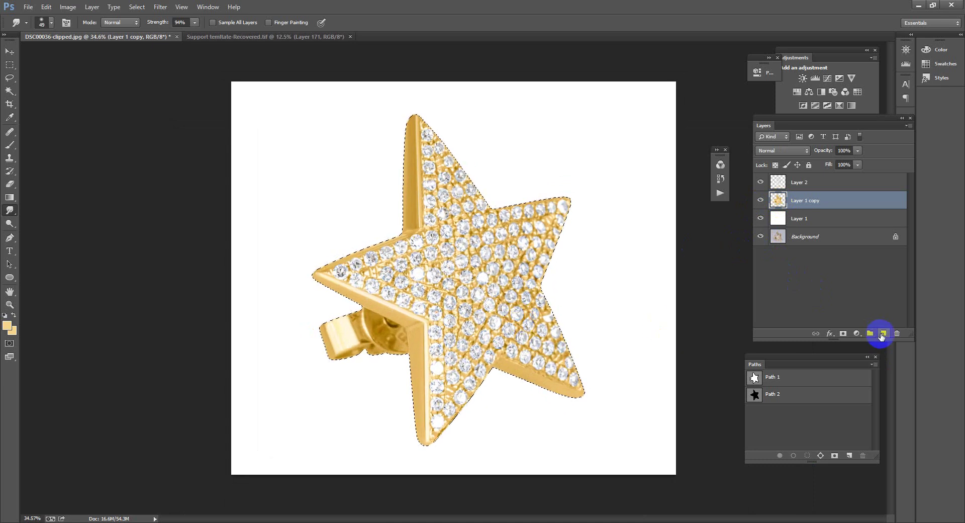
# - Sample the large dark gold rectangle in the support template document and fill the earring selection on Layer 3 with it
pyautogui.click(243, 37)
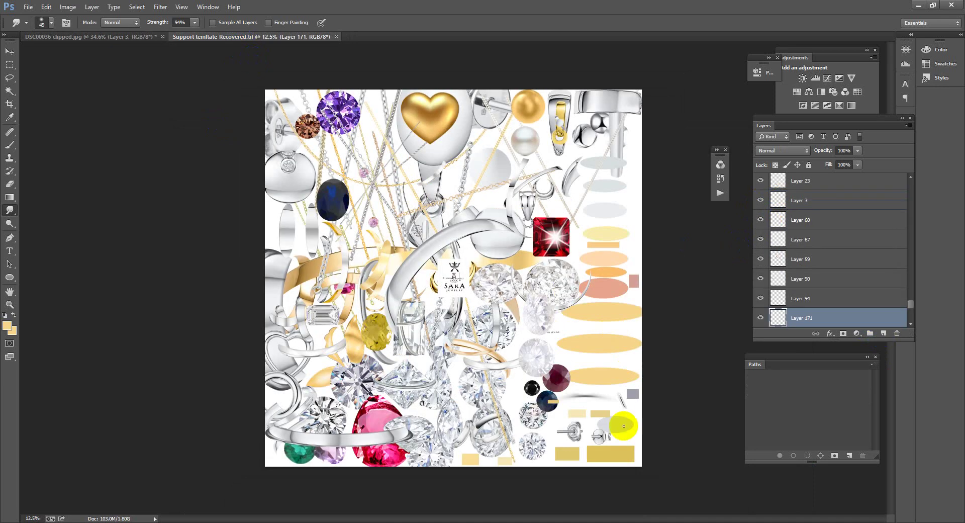
pyautogui.click(10, 145)
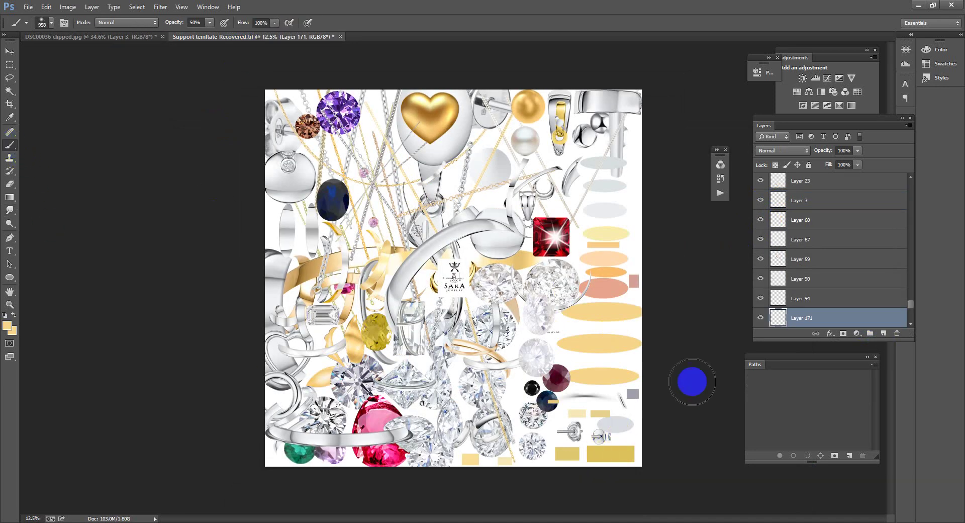
pyautogui.click(611, 449)
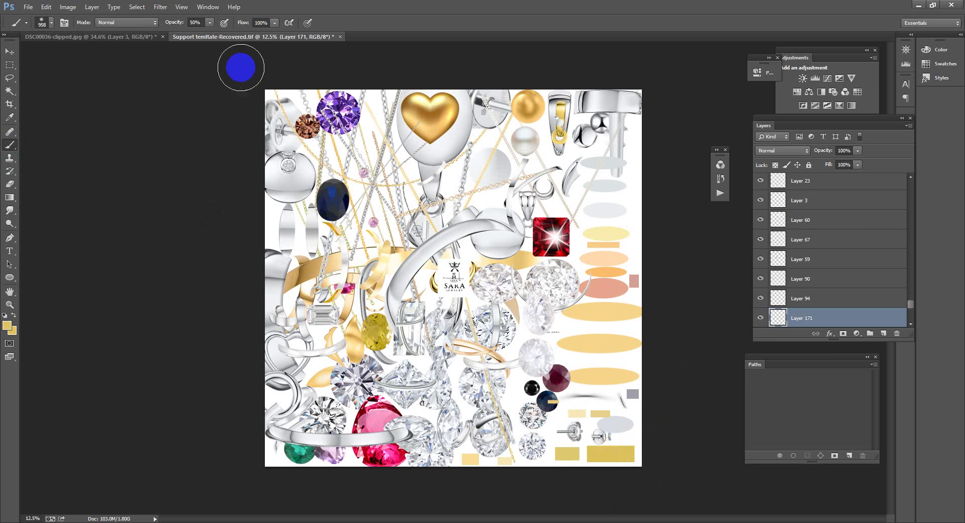
pyautogui.click(128, 37)
pyautogui.hotkey('alt', 'BackSpace')
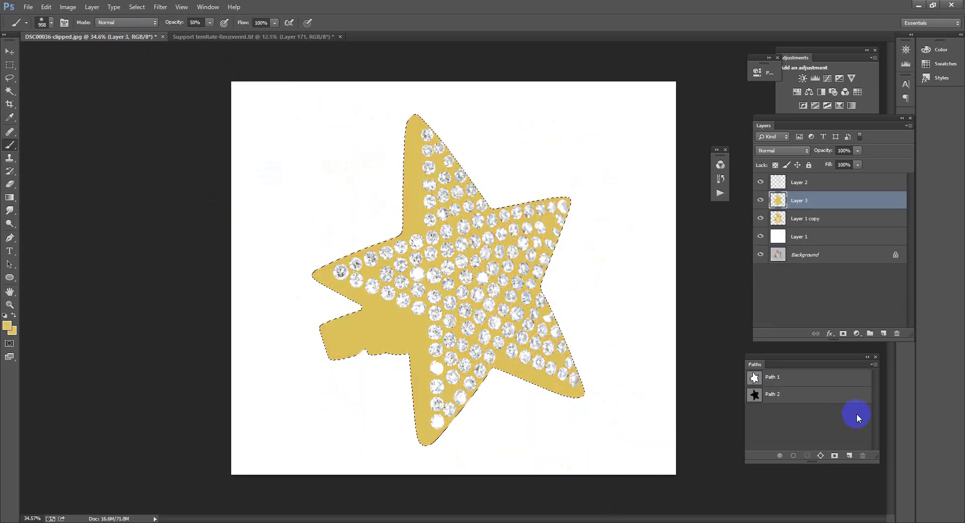
# - Set Layer 3's blend mode to Color and merge it down into Layer 1 copy
pyautogui.click(797, 150)
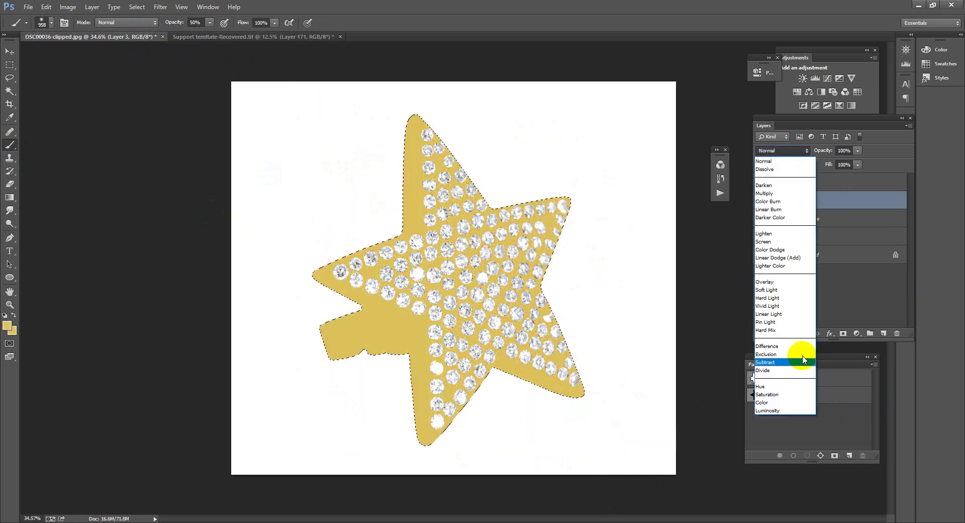
pyautogui.click(779, 402)
pyautogui.moveTo(547, 300); pyautogui.dragTo(566, 306)
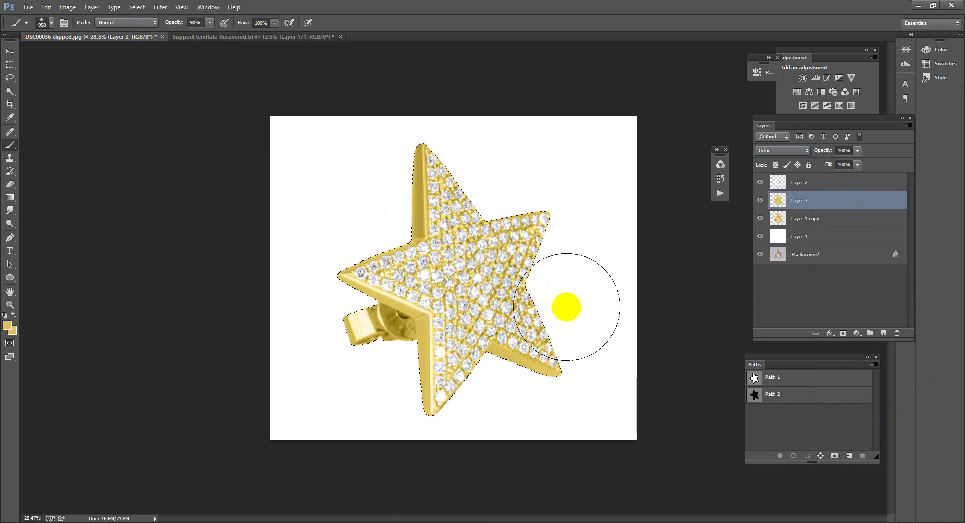
pyautogui.hotkey('ctrl', 'e')
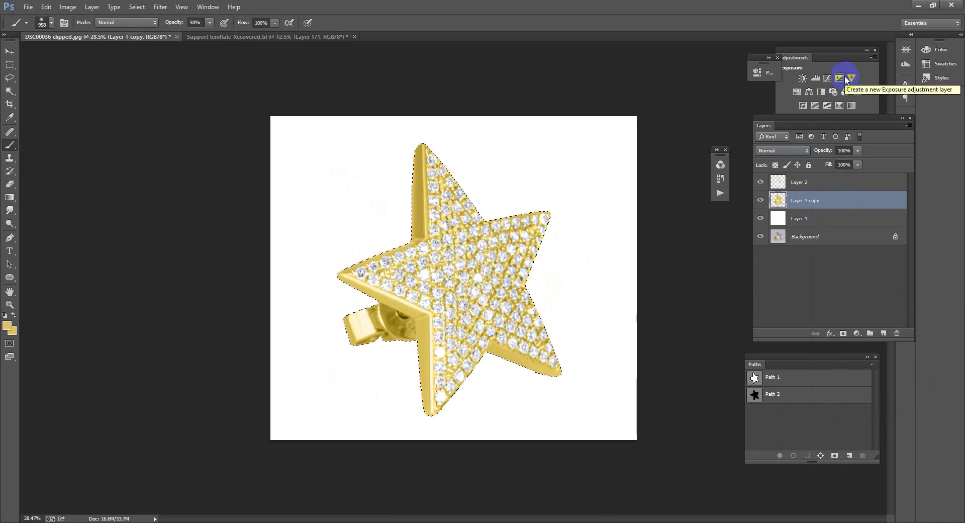
# - Apply Camera Raw to Layer 1 copy with Shadows +100, Blacks +10 and Clarity about +18
pyautogui.hotkey('ctrl', 'shift', 'a')
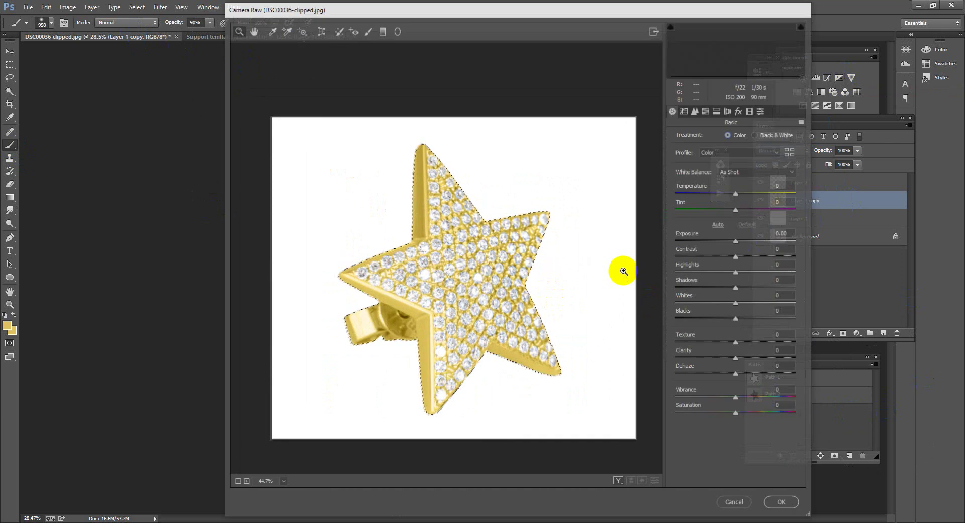
pyautogui.moveTo(738, 288); pyautogui.dragTo(791, 285)
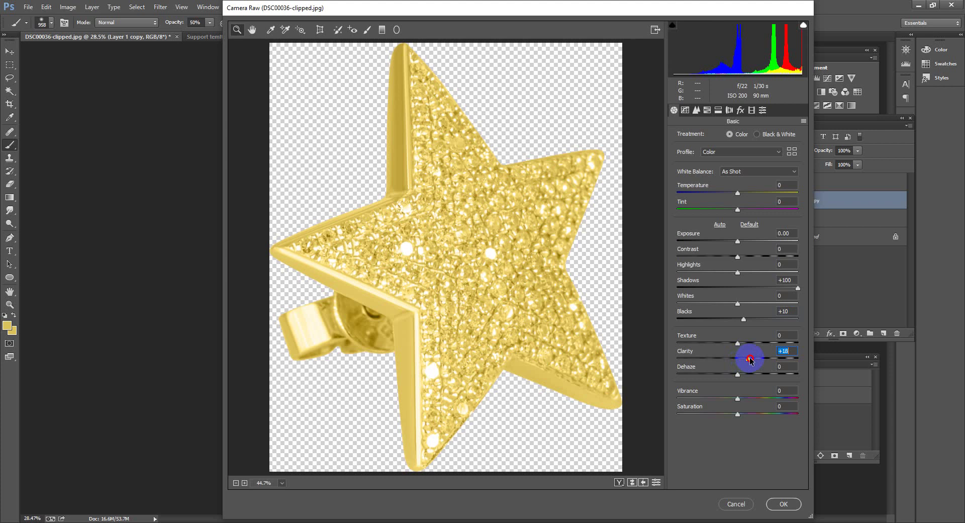
pyautogui.click(784, 505)
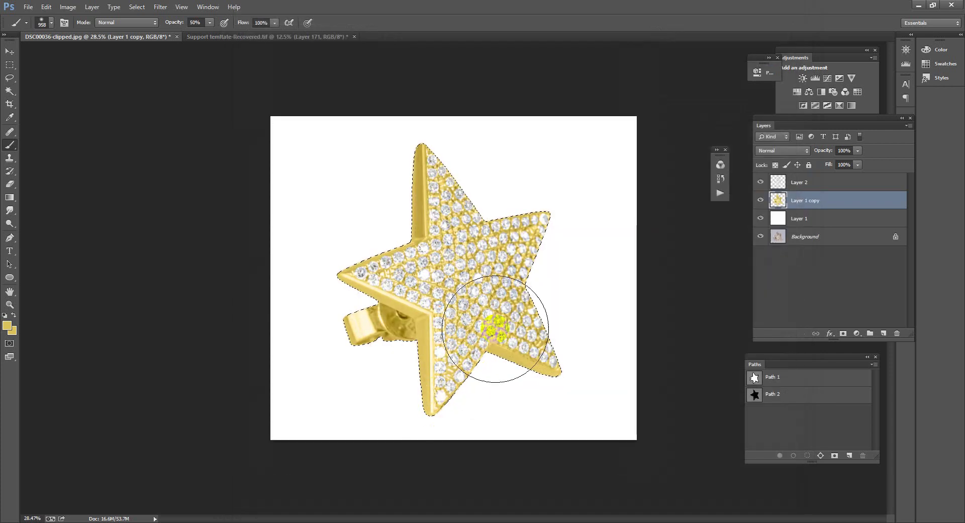
# - Load Layer 1 copy's outline as a selection and add an Exposure adjustment with Exposure +0.09 and Gamma Correction 0.87
pyautogui.keyDown('ctrl'); pyautogui.click(464, 302); pyautogui.keyUp('ctrl')
pyautogui.moveTo(463, 303); pyautogui.dragTo(476, 283)
pyautogui.keyDown('ctrl'); pyautogui.click(477, 284); pyautogui.keyUp('ctrl')
pyautogui.keyDown('ctrl'); pyautogui.click(777, 200); pyautogui.keyUp('ctrl')
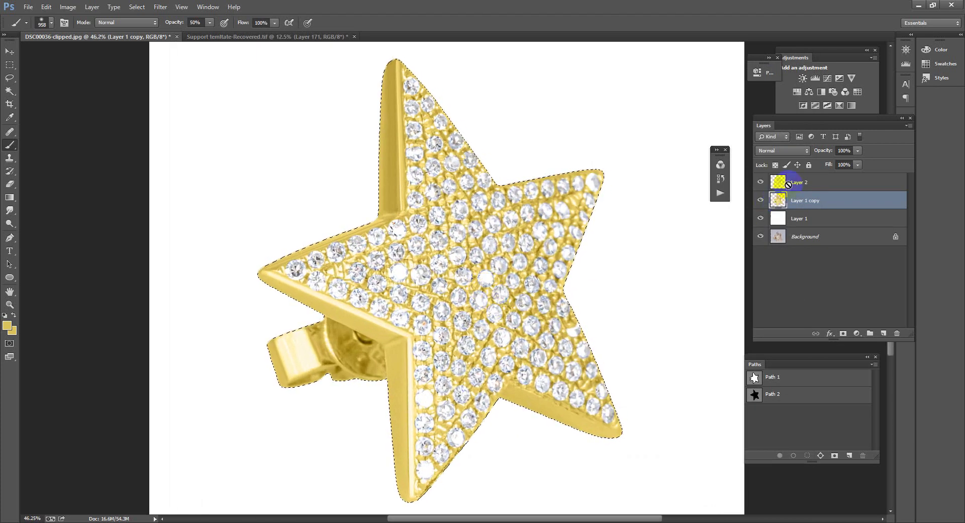
pyautogui.click(839, 78)
pyautogui.moveTo(636, 121); pyautogui.dragTo(637, 121)
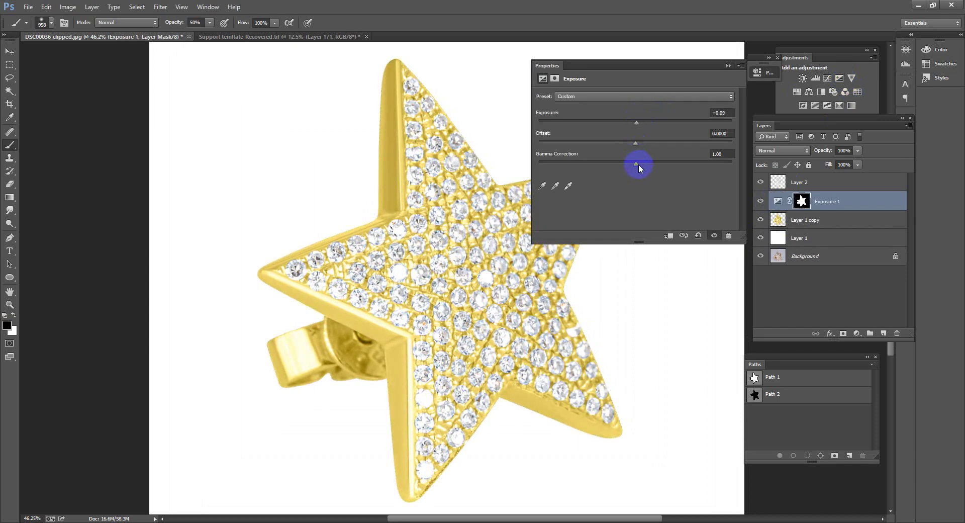
pyautogui.moveTo(638, 161); pyautogui.dragTo(645, 162)
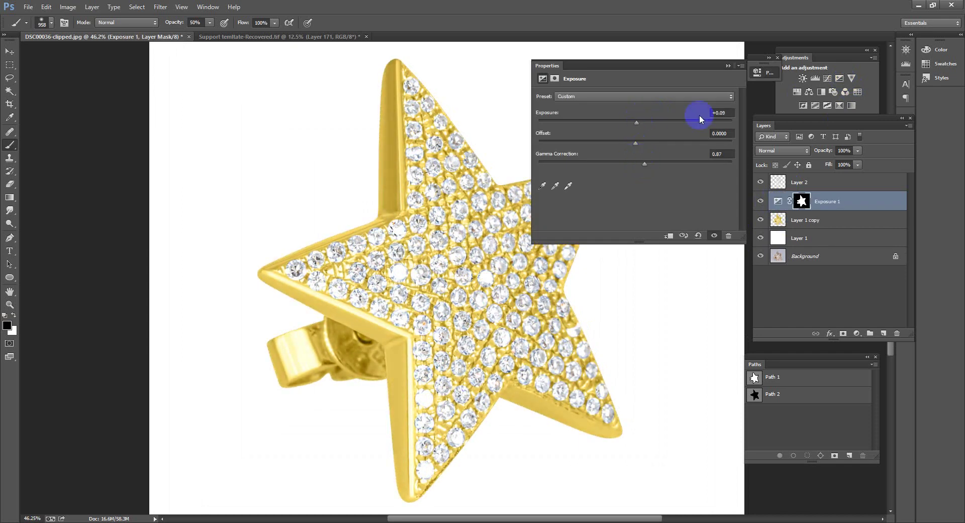
pyautogui.click(727, 65)
# - Merge the Exposure adjustment layer down into Layer 1 copy
pyautogui.moveTo(578, 283); pyautogui.dragTo(558, 319)
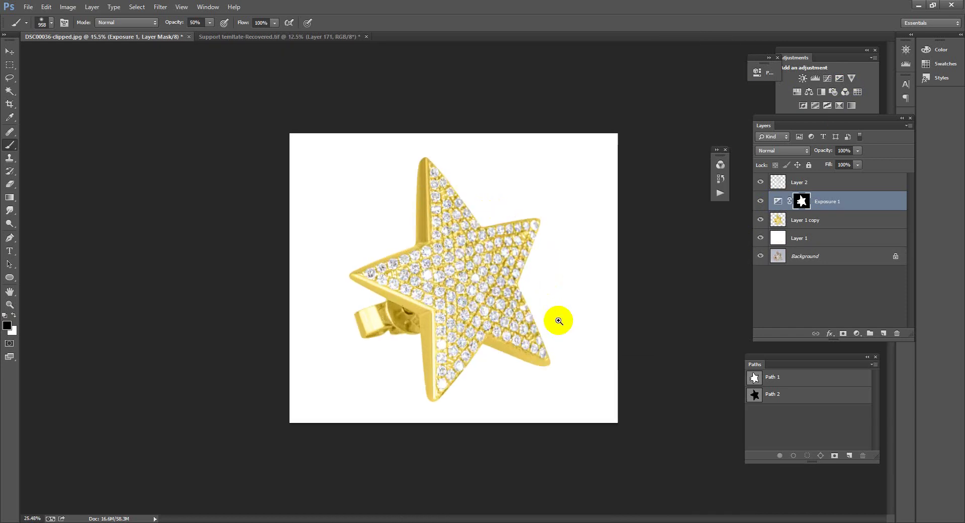
pyautogui.moveTo(504, 291)
pyautogui.mouseDown()
pyautogui.moveTo(520, 296)
pyautogui.moveTo(493, 348)
pyautogui.moveTo(506, 354)
pyautogui.moveTo(483, 294)
pyautogui.moveTo(501, 304)
pyautogui.mouseUp()
pyautogui.hotkey('ctrl', 'e')
# - Load Layer 1 copy's outline as a selection and smudge the upper star point's side face with a 49 px brush at 94% strength
pyautogui.moveTo(430, 211); pyautogui.dragTo(460, 248)
pyautogui.moveTo(468, 203); pyautogui.dragTo(484, 341)
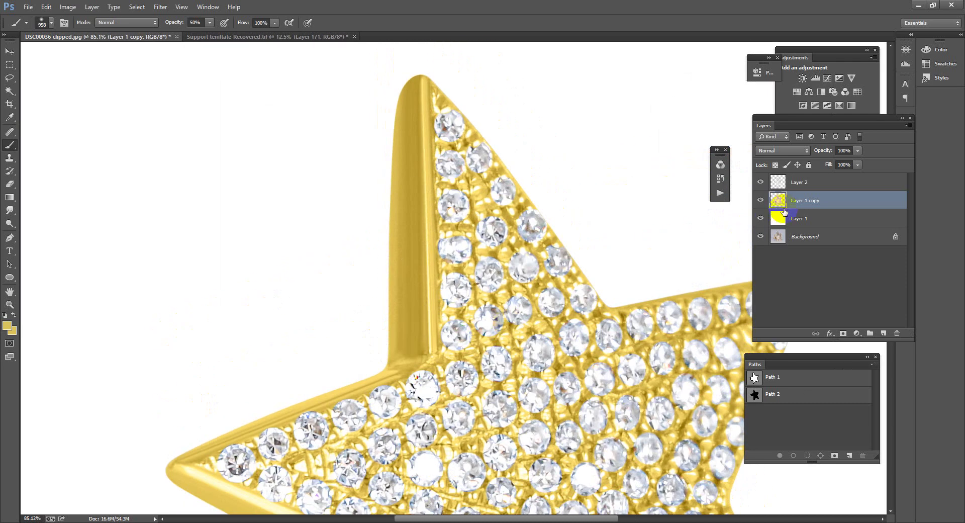
pyautogui.keyDown('ctrl'); pyautogui.click(777, 201); pyautogui.keyUp('ctrl')
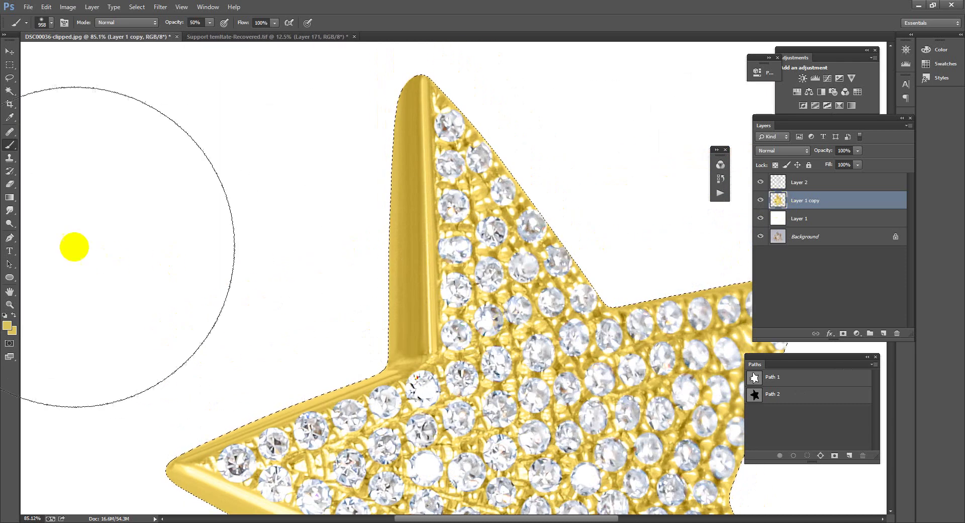
pyautogui.click(17, 209)
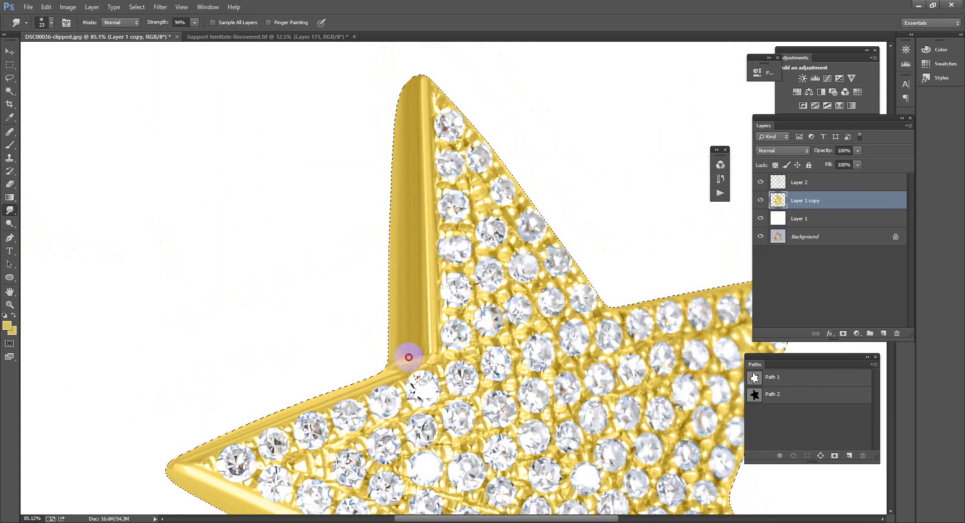
pyautogui.keyDown('alt'); pyautogui.rightClick(416, 247); pyautogui.keyUp('alt')
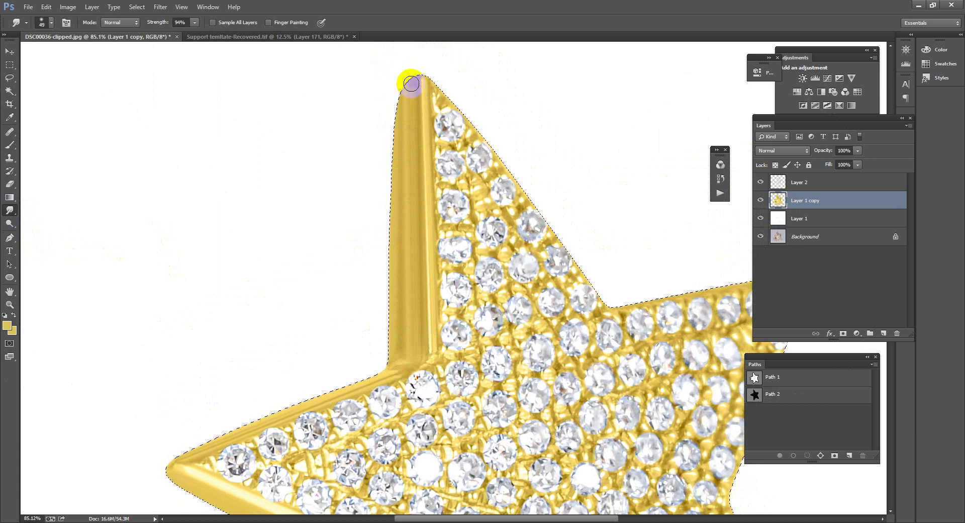
pyautogui.moveTo(425, 308); pyautogui.dragTo(405, 341)
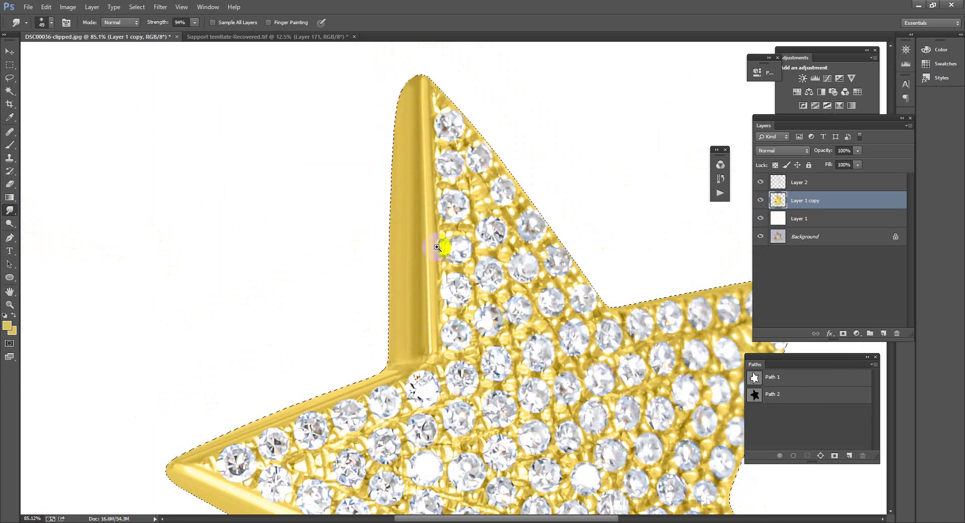
# - Smudge along the upper point's side face from the inner corner to the tip to even out its streaks
pyautogui.scroll(-6, 399, 159)
pyautogui.scroll(3, 437, 122)
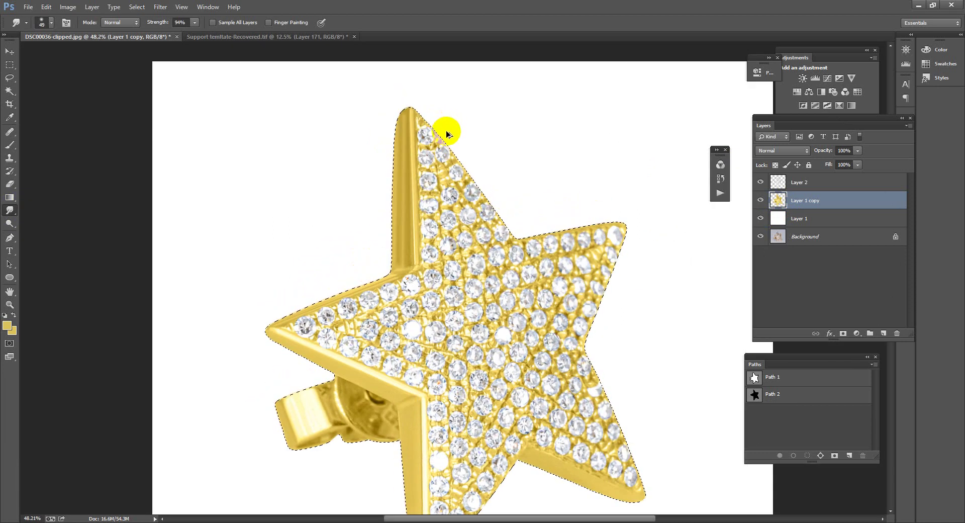
pyautogui.moveTo(404, 262); pyautogui.dragTo(405, 236)
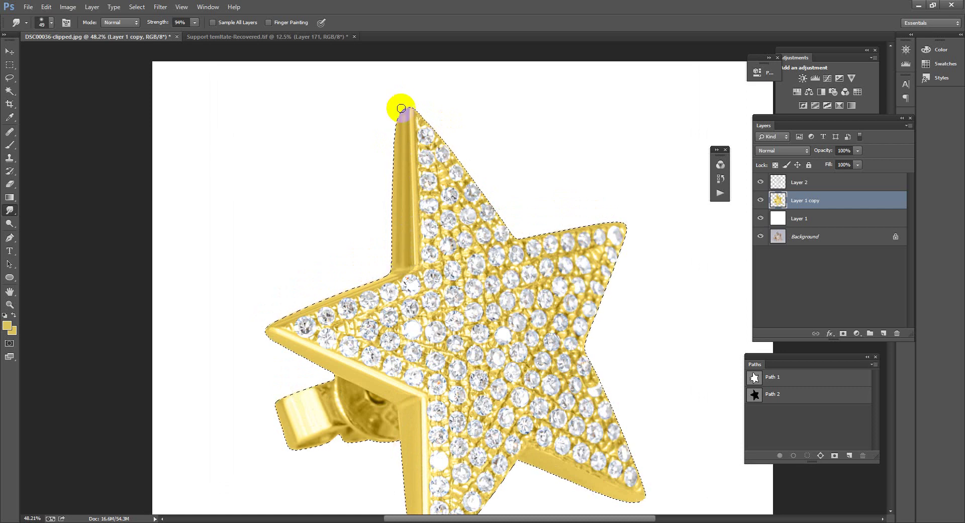
pyautogui.scroll(-3, 423, 232)
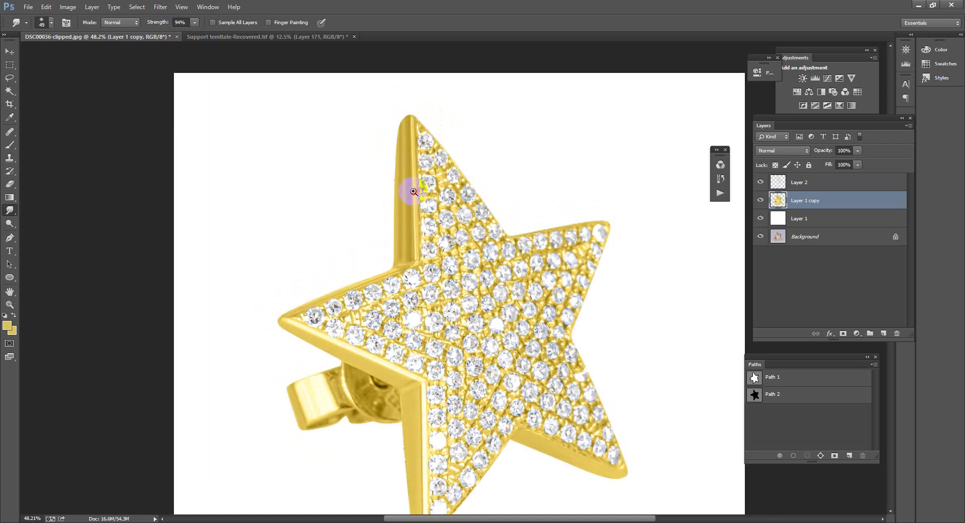
pyautogui.scroll(2, 452, 166)
pyautogui.scroll(1, 438, 208)
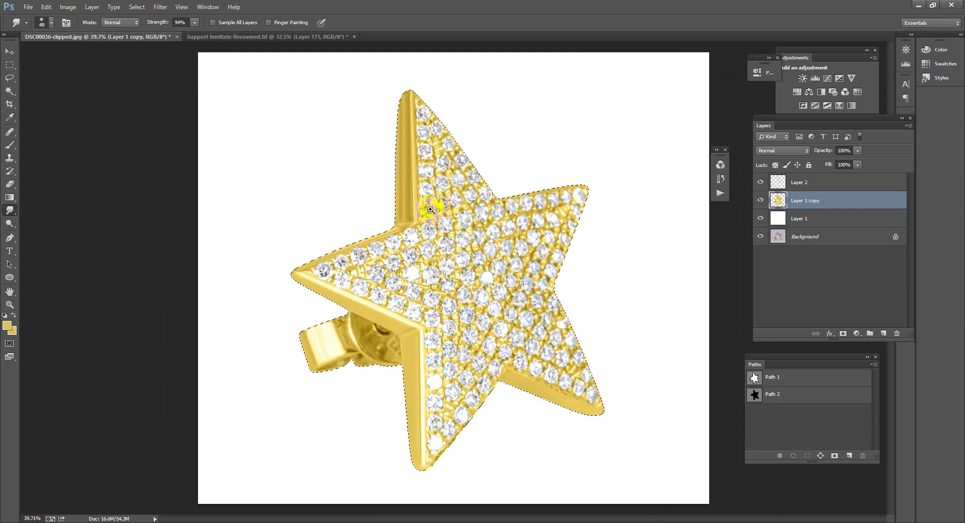
# - Smooth the lower end and full length of the upper point's side face with a 57 px Smudge brush
pyautogui.scroll(4, 400, 261)
pyautogui.moveTo(400, 261); pyautogui.dragTo(359, 274)
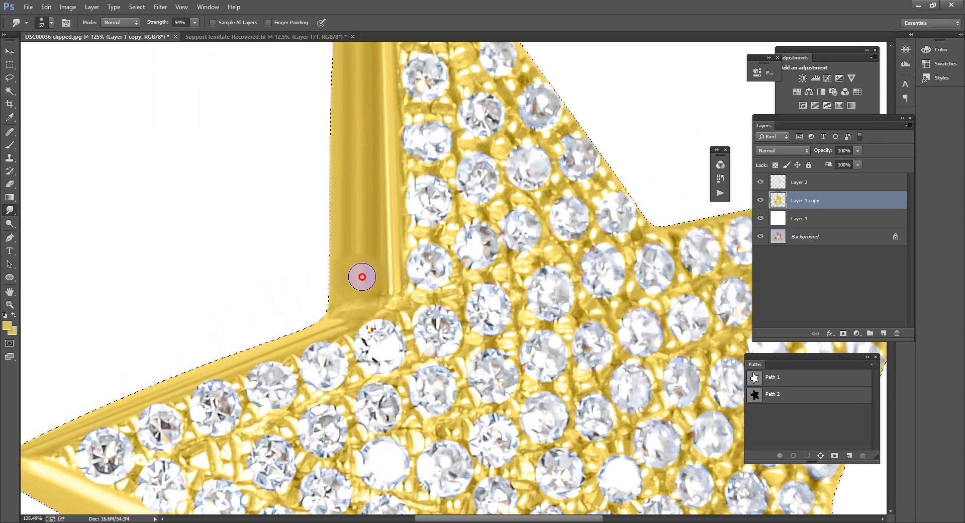
pyautogui.scroll(-2, 362, 274)
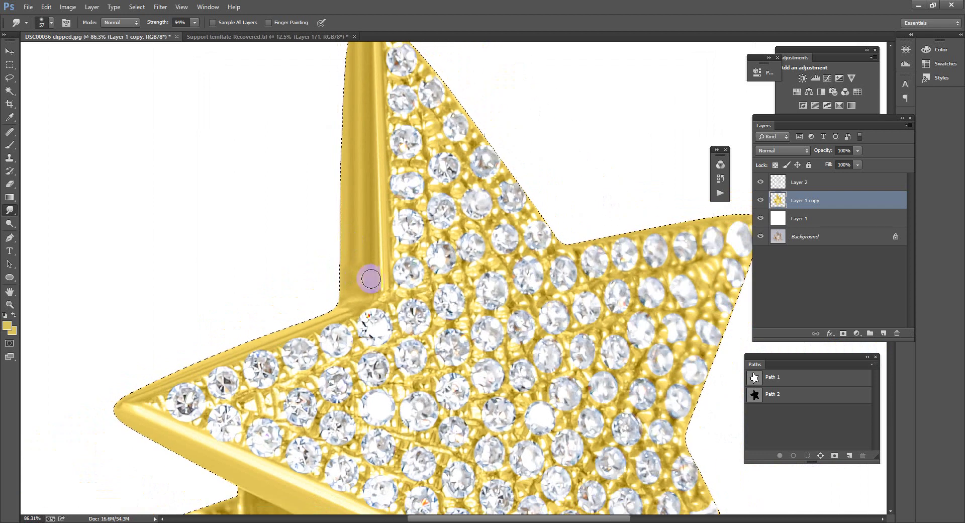
pyautogui.scroll(-2, 371, 200)
pyautogui.click(362, 65)
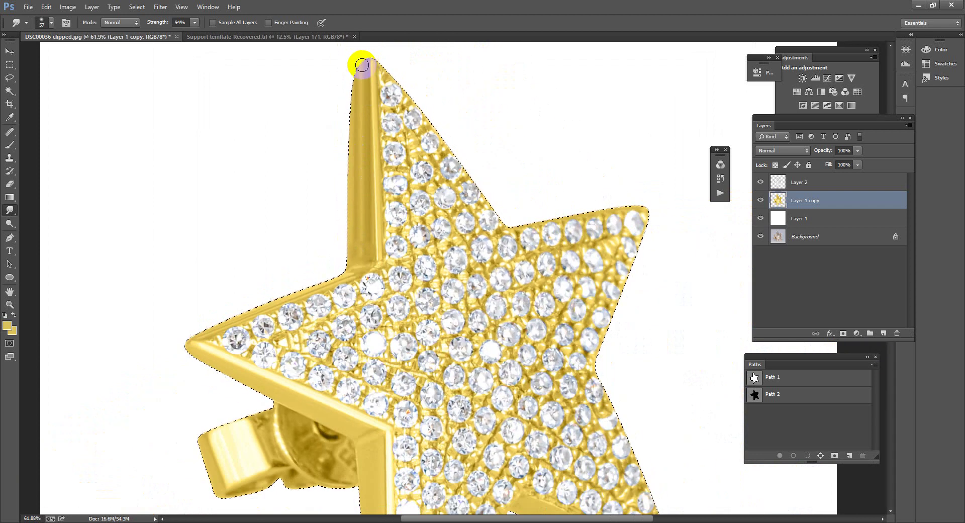
pyautogui.moveTo(362, 65)
pyautogui.mouseDown()
pyautogui.moveTo(367, 196)
pyautogui.moveTo(360, 236)
pyautogui.mouseUp()
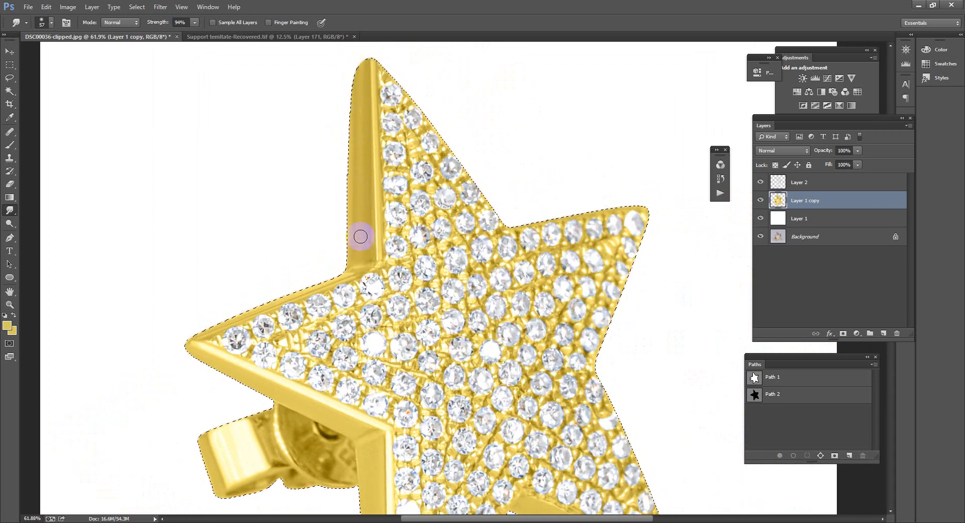
# - Lighten the upper point's side face with the Dodge tool, using Midtones range and 100% exposure
pyautogui.click(9, 223)
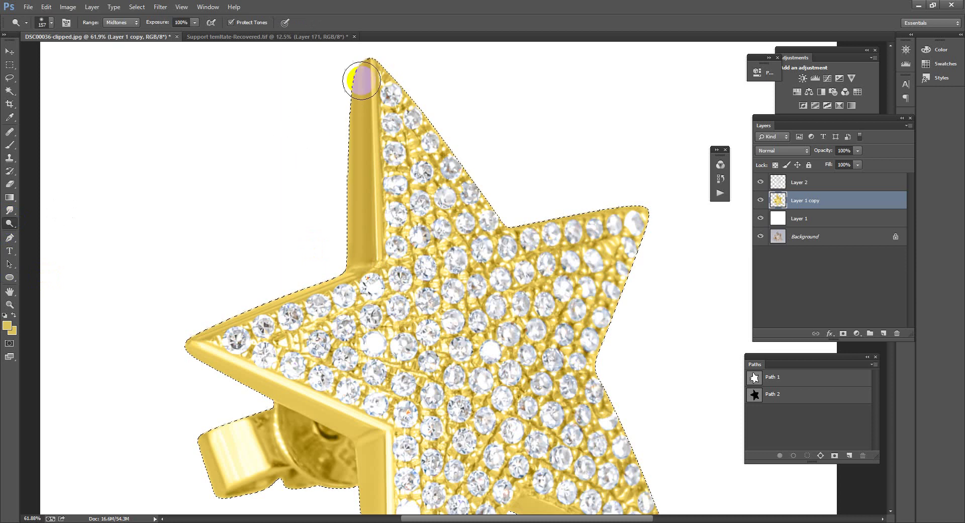
pyautogui.moveTo(350, 69); pyautogui.dragTo(357, 246)
pyautogui.scroll(-6, 348, 209)
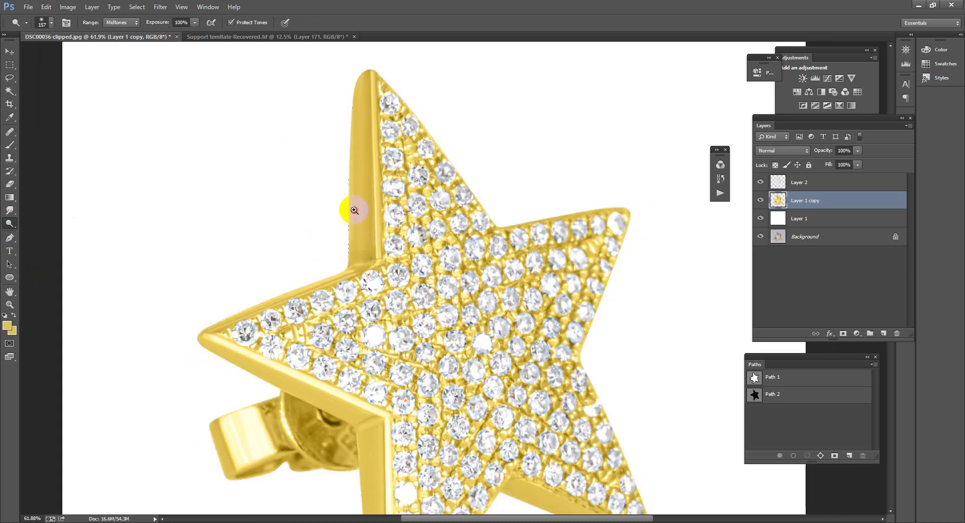
# - Dodge the midtones of the earring's back clasp behind the star
pyautogui.scroll(5, 407, 286)
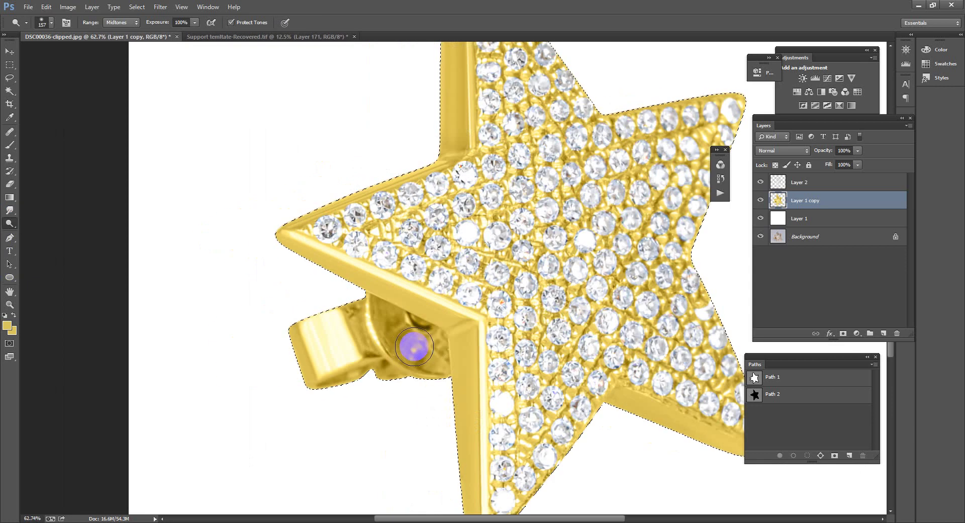
pyautogui.moveTo(380, 326)
pyautogui.mouseDown()
pyautogui.moveTo(438, 384)
pyautogui.moveTo(312, 392)
pyautogui.moveTo(364, 324)
pyautogui.moveTo(297, 336)
pyautogui.moveTo(324, 330)
pyautogui.mouseUp()
pyautogui.scroll(-6, 374, 235)
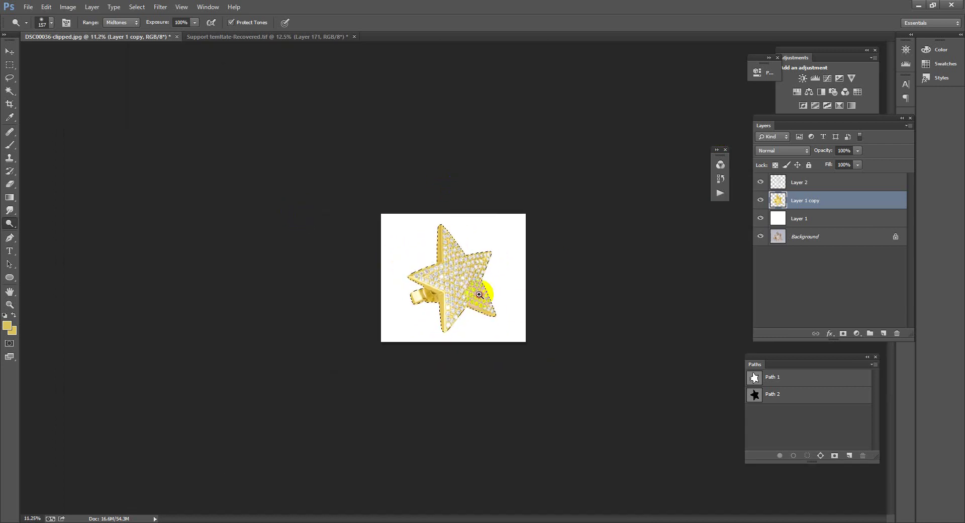
# - Clear the selection and compare the finished gold earring repeatedly with the original photo on the Background layer
pyautogui.scroll(5, 485, 286)
pyautogui.scroll(-3, 521, 241)
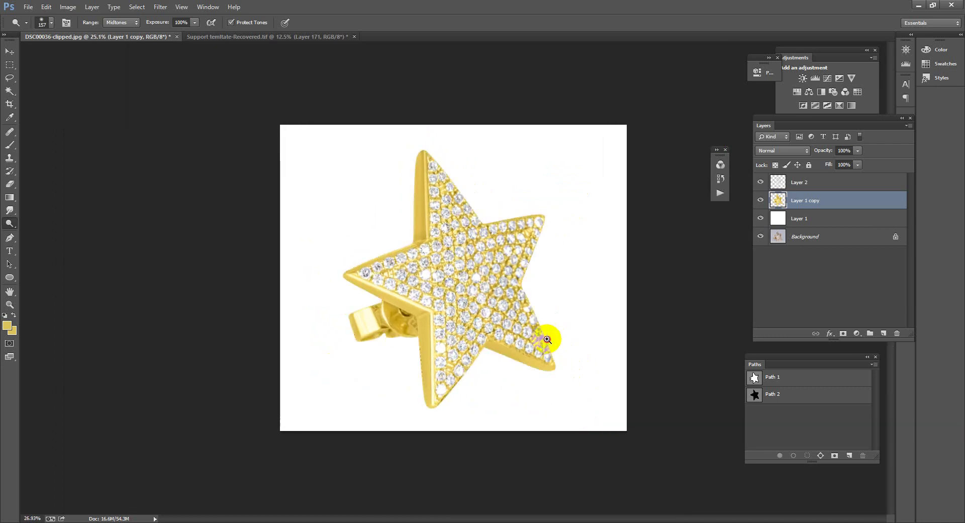
pyautogui.scroll(3, 549, 338)
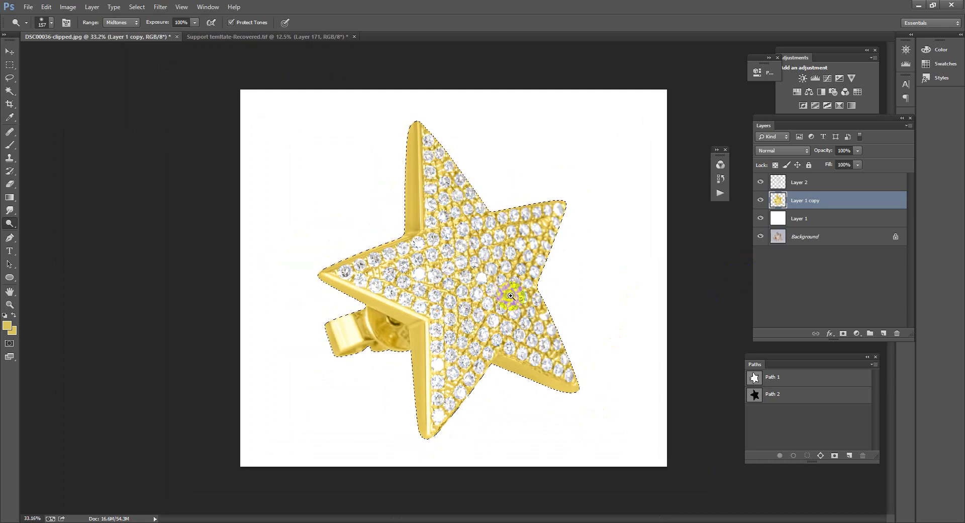
pyautogui.scroll(-2, 510, 295)
pyautogui.click(518, 293)
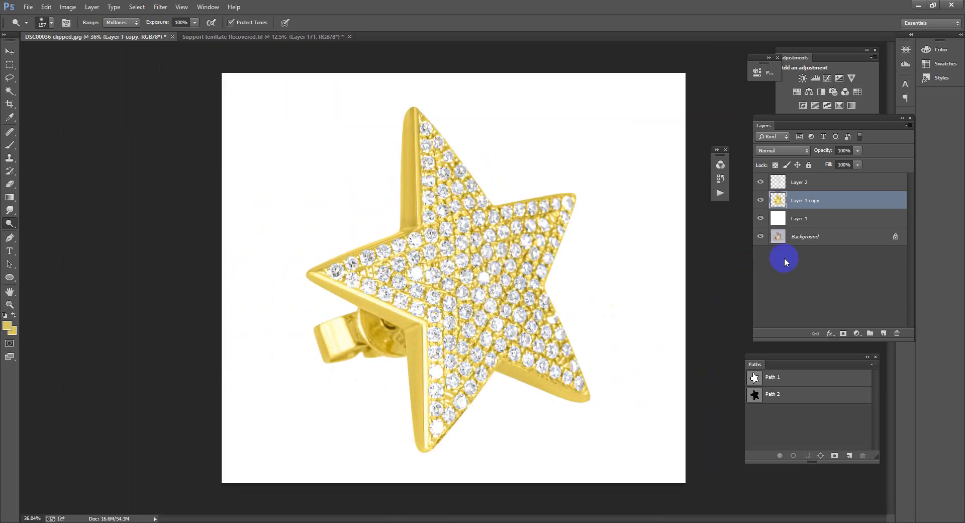
pyautogui.keyDown('alt'); pyautogui.click(760, 237); pyautogui.keyUp('alt')
pyautogui.keyDown('alt'); pyautogui.click(759, 237); pyautogui.keyUp('alt')
pyautogui.keyDown('alt'); pyautogui.click(760, 237); pyautogui.keyUp('alt')
pyautogui.keyDown('alt'); pyautogui.click(760, 238); pyautogui.keyUp('alt')
pyautogui.moveTo(477, 314); pyautogui.dragTo(440, 276)
pyautogui.moveTo(532, 304); pyautogui.dragTo(558, 301)
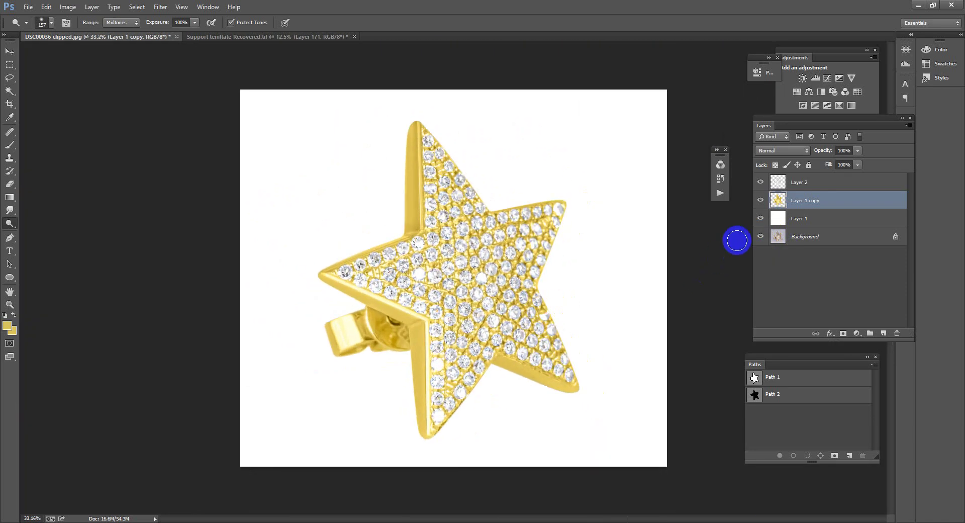
pyautogui.keyDown('alt'); pyautogui.click(766, 237); pyautogui.keyUp('alt')
pyautogui.keyDown('alt'); pyautogui.click(767, 237); pyautogui.keyUp('alt')
pyautogui.keyDown('alt'); pyautogui.click(767, 237); pyautogui.keyUp('alt')
pyautogui.keyDown('alt'); pyautogui.click(766, 237); pyautogui.keyUp('alt')
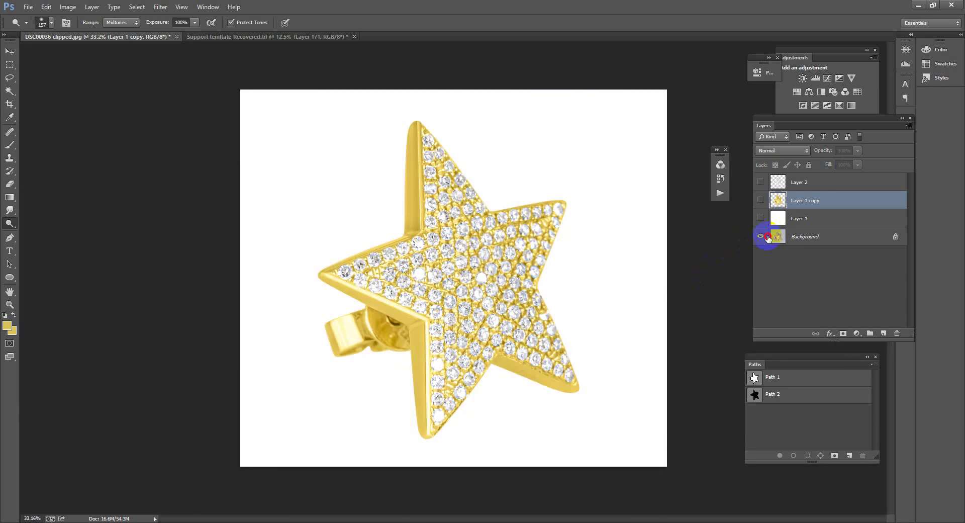
pyautogui.keyDown('alt'); pyautogui.click(767, 238); pyautogui.keyUp('alt')
pyautogui.keyDown('alt'); pyautogui.click(766, 237); pyautogui.keyUp('alt')
pyautogui.keyDown('alt'); pyautogui.click(766, 237); pyautogui.keyUp('alt')
pyautogui.keyDown('alt'); pyautogui.click(766, 237); pyautogui.keyUp('alt')
pyautogui.keyDown('alt'); pyautogui.click(766, 237); pyautogui.keyUp('alt')
pyautogui.keyDown('alt'); pyautogui.click(767, 237); pyautogui.keyUp('alt')
pyautogui.keyDown('alt'); pyautogui.click(767, 237); pyautogui.keyUp('alt')
pyautogui.keyDown('alt'); pyautogui.click(767, 238); pyautogui.keyUp('alt')
pyautogui.keyDown('alt'); pyautogui.click(766, 237); pyautogui.keyUp('alt')
pyautogui.keyDown('alt'); pyautogui.click(766, 237); pyautogui.keyUp('alt')
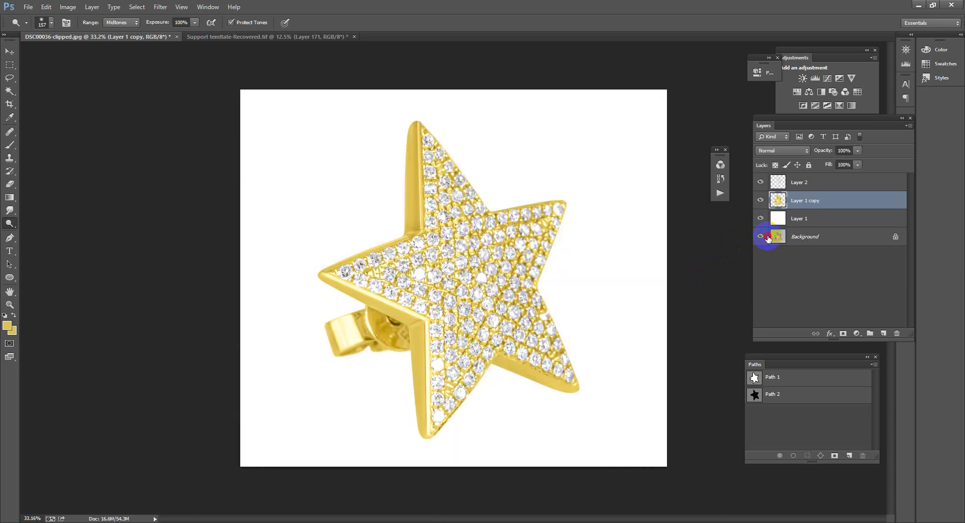
pyautogui.keyDown('alt'); pyautogui.click(766, 237); pyautogui.keyUp('alt')
pyautogui.keyDown('alt'); pyautogui.click(767, 238); pyautogui.keyUp('alt')
pyautogui.keyDown('alt'); pyautogui.click(767, 238); pyautogui.keyUp('alt')
pyautogui.keyDown('alt'); pyautogui.click(767, 237); pyautogui.keyUp('alt')
pyautogui.keyDown('alt'); pyautogui.click(766, 238); pyautogui.keyUp('alt')
pyautogui.keyDown('alt'); pyautogui.click(766, 237); pyautogui.keyUp('alt')
# - Select Layer 1 copy and Layer 2 together and duplicate both layers
pyautogui.moveTo(518, 291); pyautogui.dragTo(471, 243)
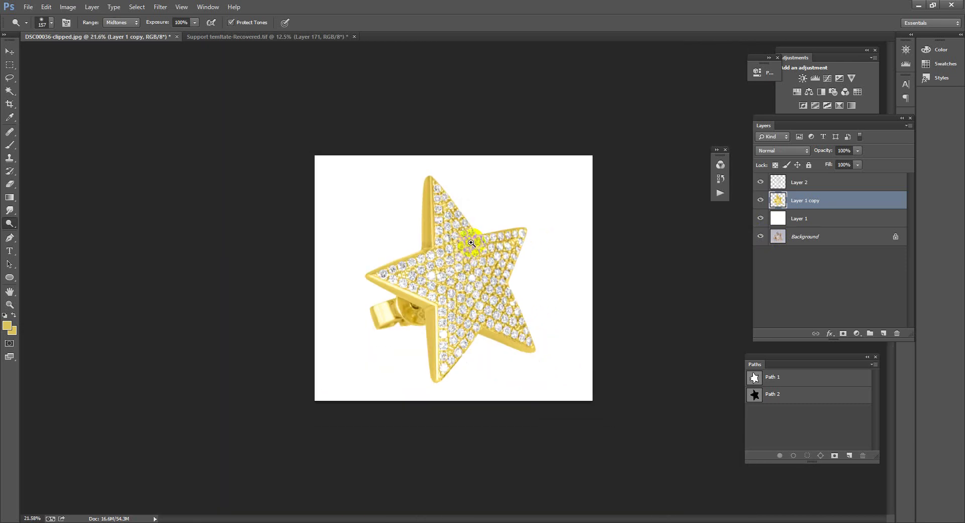
pyautogui.moveTo(540, 274); pyautogui.dragTo(505, 244)
pyautogui.moveTo(500, 297); pyautogui.dragTo(531, 306)
pyautogui.moveTo(487, 261); pyautogui.dragTo(507, 269)
pyautogui.scroll(1, 508, 270)
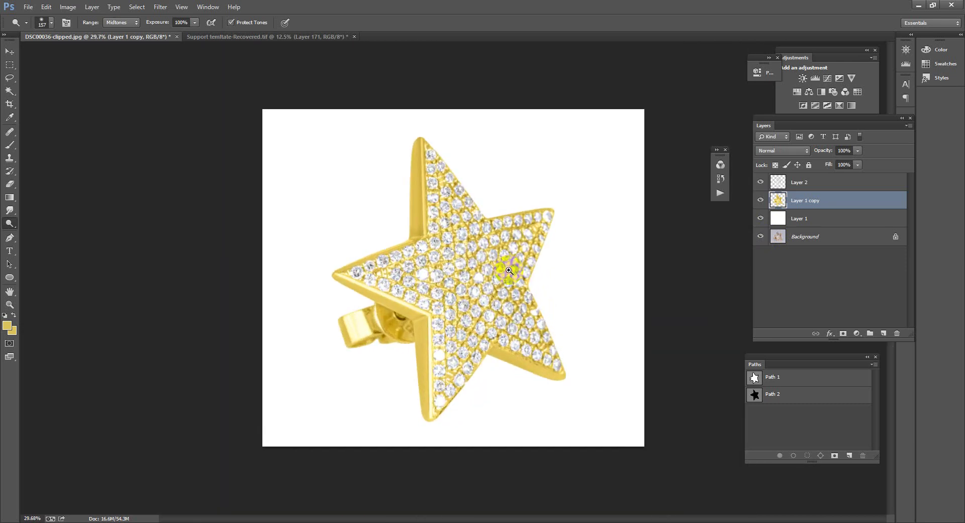
pyautogui.scroll(-5, 512, 296)
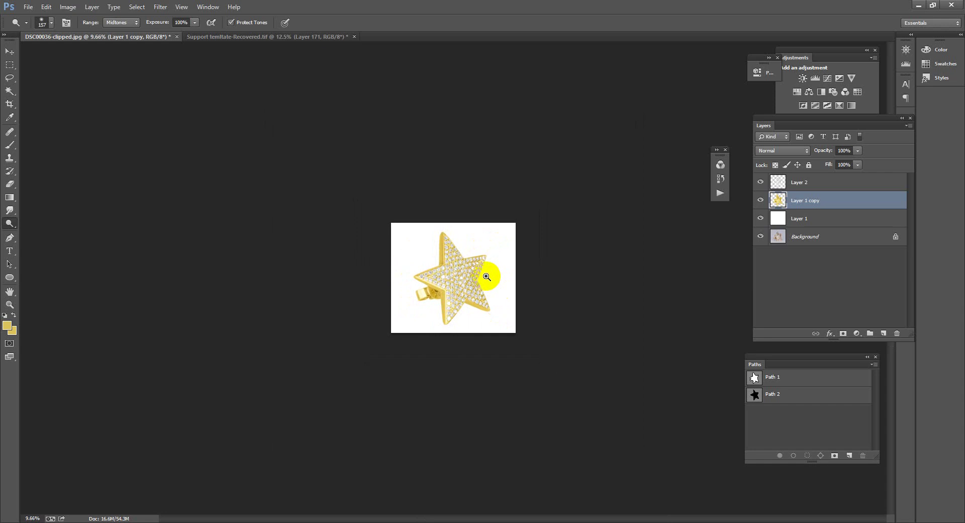
pyautogui.scroll(4, 488, 274)
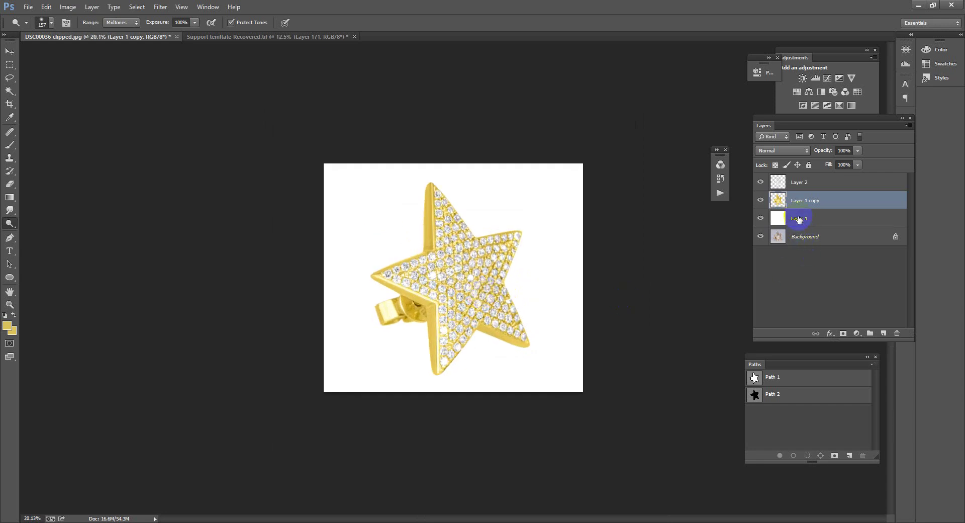
pyautogui.keyDown('shift'); pyautogui.click(809, 183); pyautogui.keyUp('shift')
pyautogui.hotkey('ctrl', 'j')
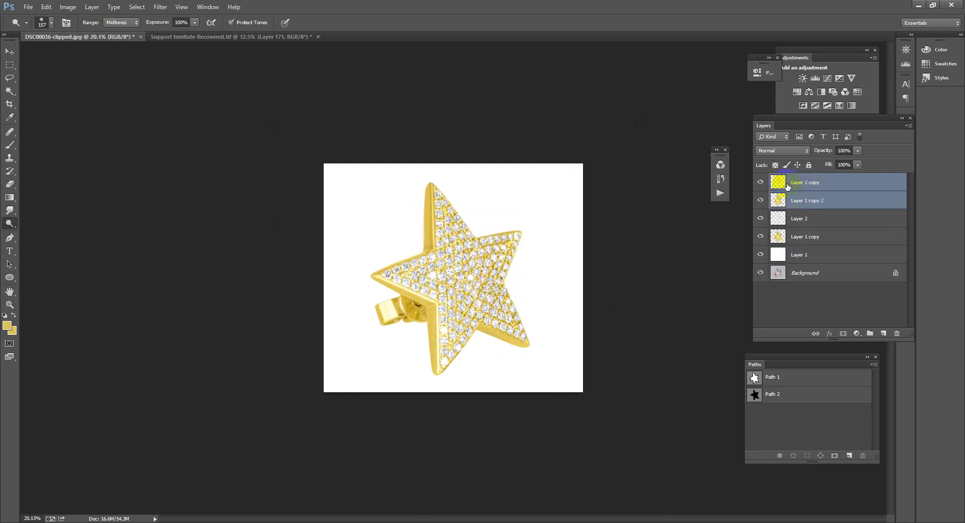
# - Merge the two duplicated layers and move the merged layer beneath Layer 1 copy
pyautogui.hotkey('ctrl', 'e')
pyautogui.moveTo(787, 187); pyautogui.dragTo(799, 227)
# - Flip the merged star copy vertically about its bottom edge so it mirrors below the earring
pyautogui.hotkey('ctrl', 't')
pyautogui.click(467, 275)
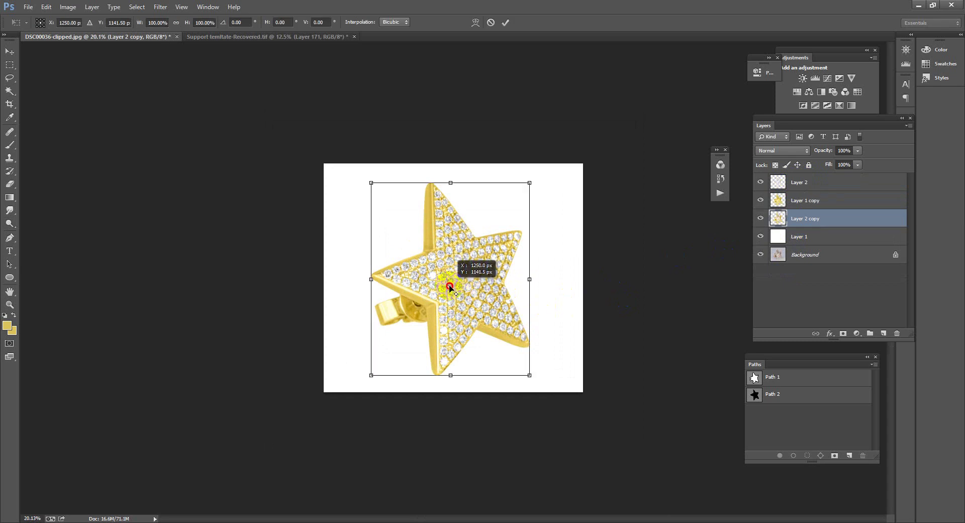
pyautogui.moveTo(450, 287); pyautogui.dragTo(450, 375)
pyautogui.rightClick(447, 305)
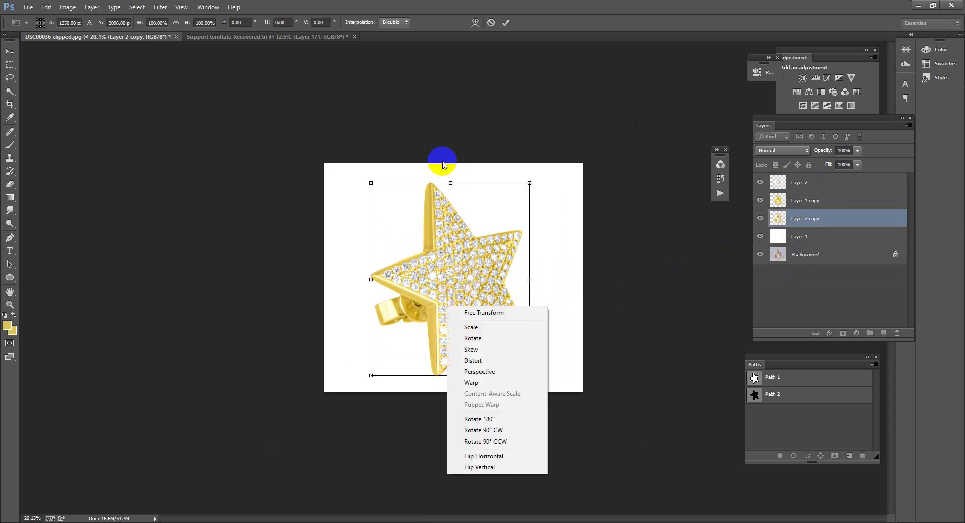
pyautogui.click(495, 467)
# - Rotate the flipped star to about 144° and position it against the star's lower points as a reflection
pyautogui.moveTo(595, 427); pyautogui.dragTo(577, 315)
pyautogui.moveTo(536, 436); pyautogui.dragTo(507, 431)
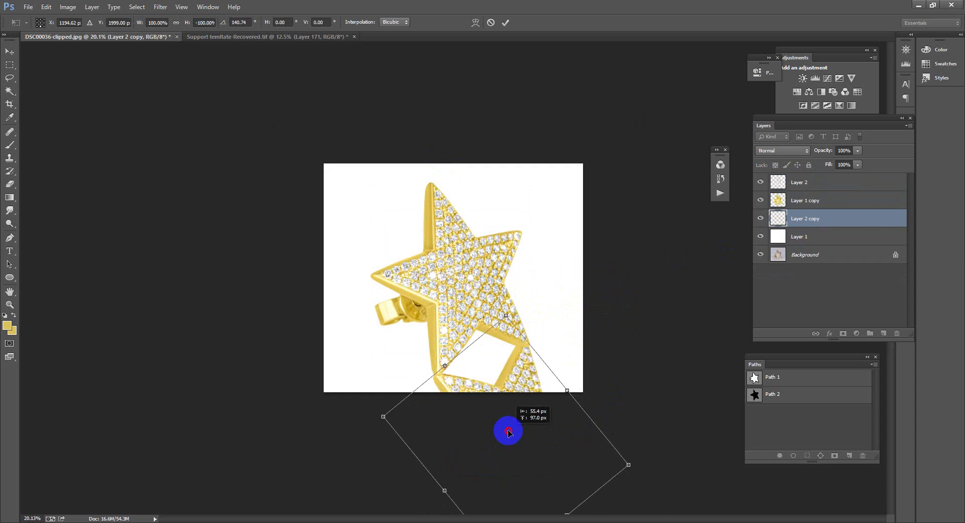
pyautogui.moveTo(619, 431); pyautogui.dragTo(618, 451)
pyautogui.moveTo(673, 416); pyautogui.dragTo(677, 412)
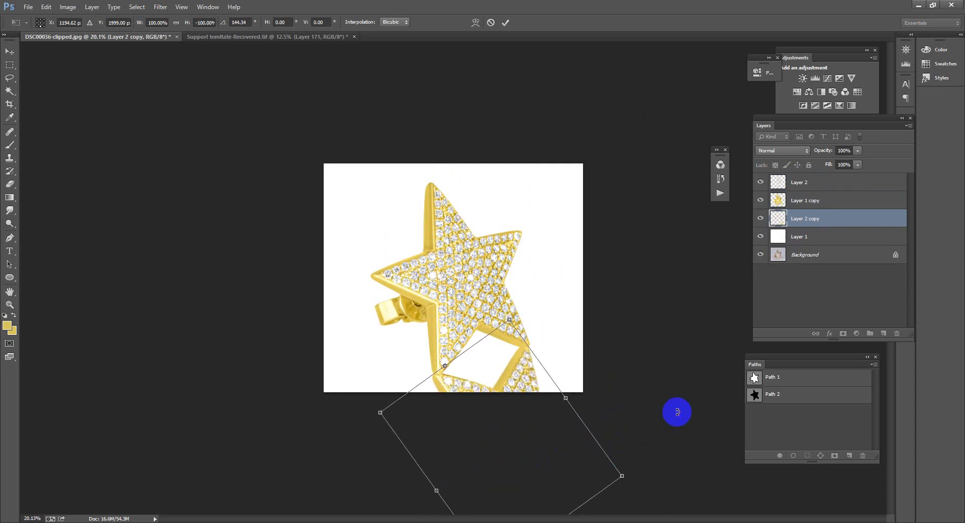
pyautogui.press('Return')
pyautogui.press('o')
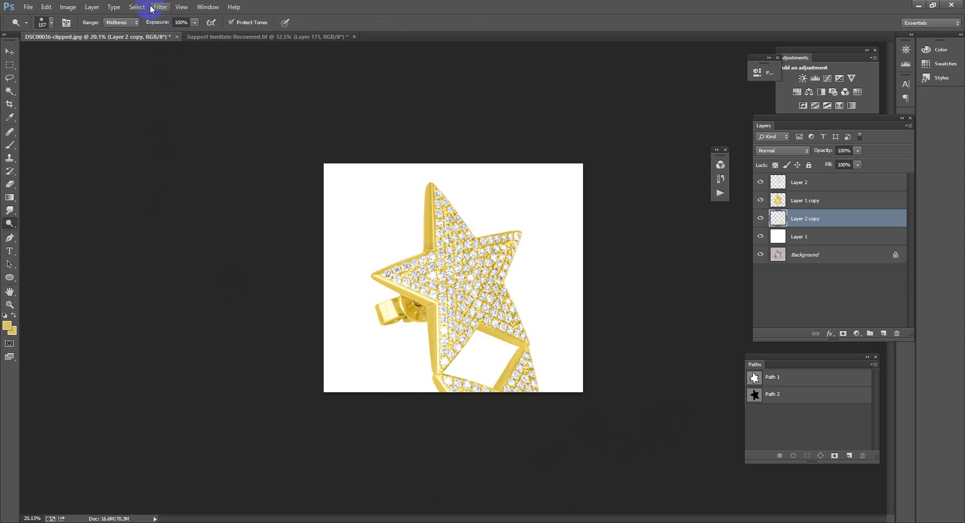
# - Apply Motion Blur to the star's reflection layer and lower its fill to 19%
pyautogui.click(151, 7)
pyautogui.moveTo(183, 118)
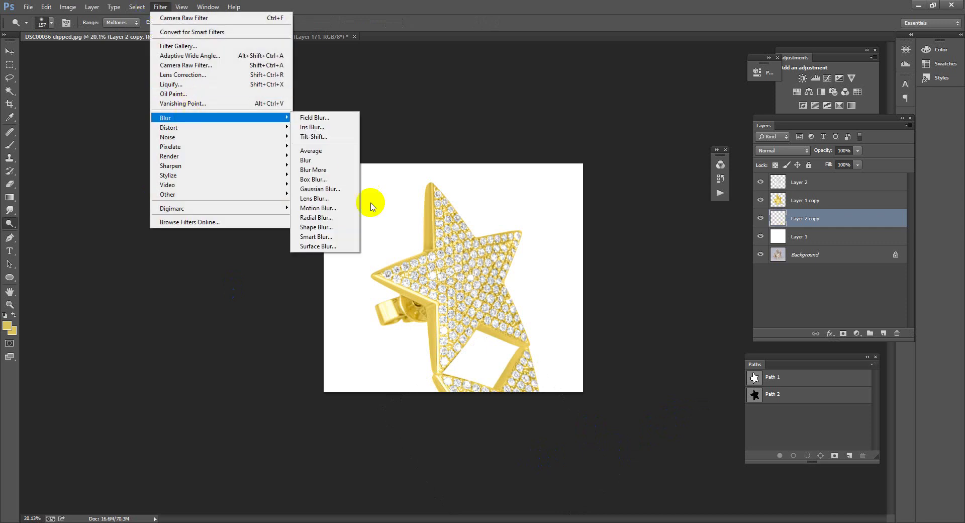
pyautogui.click(319, 208)
pyautogui.press('Return')
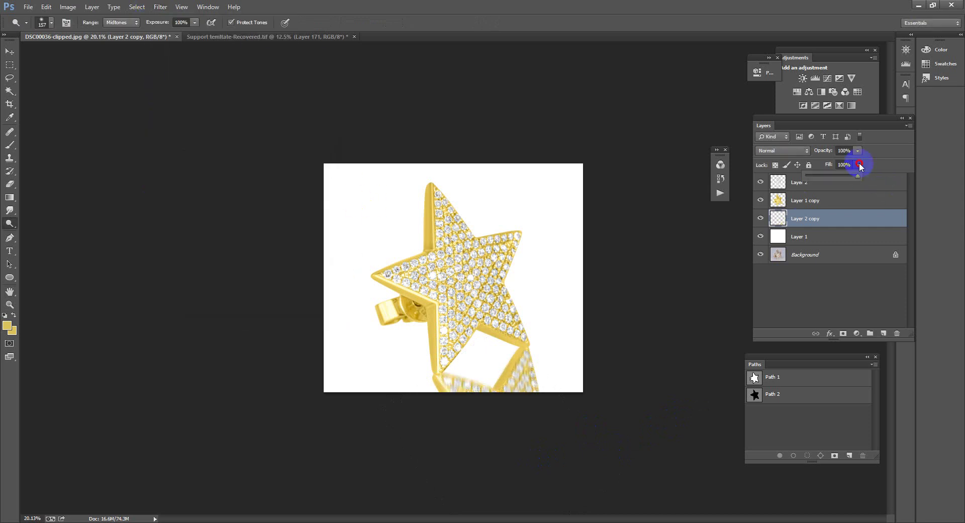
pyautogui.moveTo(824, 177); pyautogui.dragTo(822, 178)
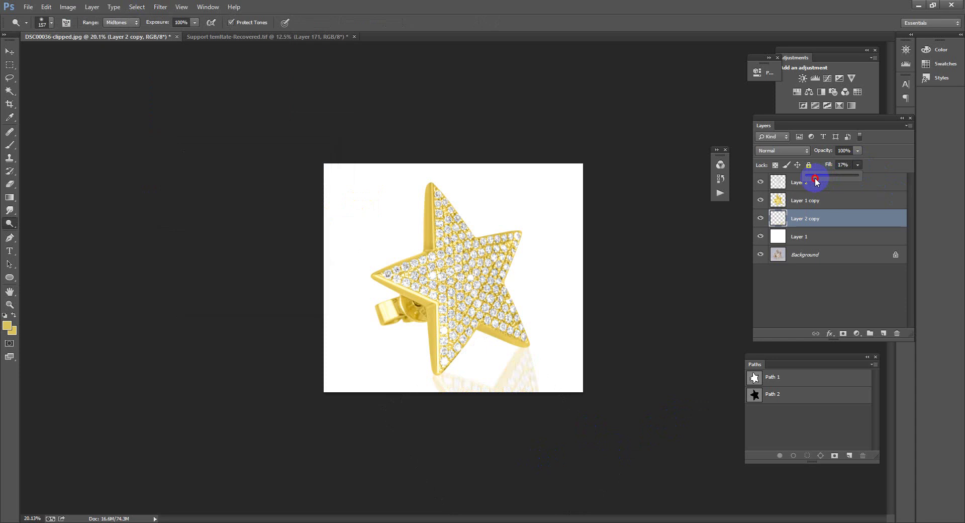
# - Add a layer mask to Layer 2 copy and fade the reflection's lower part with a 50% opacity black brush
pyautogui.click(844, 335)
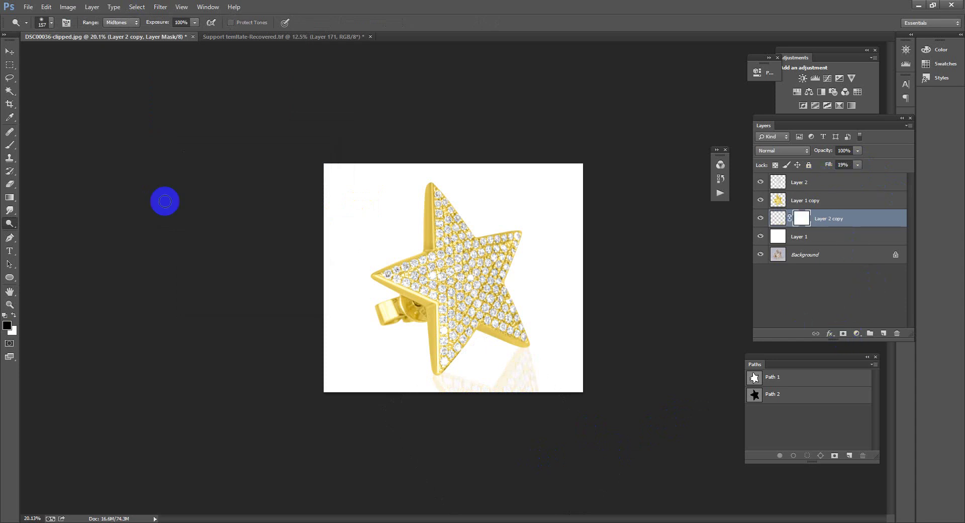
pyautogui.click(9, 148)
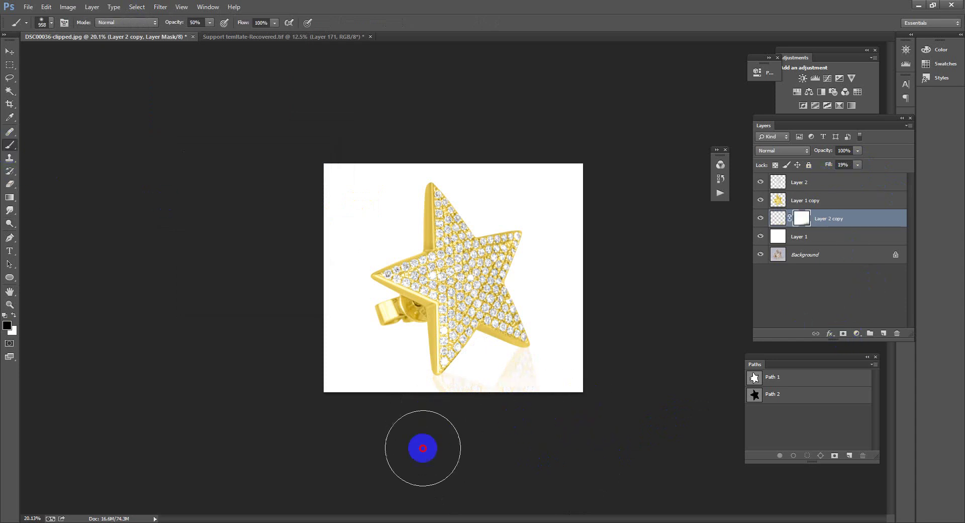
pyautogui.moveTo(559, 406)
pyautogui.mouseDown()
pyautogui.moveTo(515, 402)
pyautogui.moveTo(583, 380)
pyautogui.moveTo(475, 434)
pyautogui.moveTo(420, 441)
pyautogui.moveTo(569, 409)
pyautogui.moveTo(544, 402)
pyautogui.mouseUp()
# - Outline the back clasp with a closed Pen tool path and convert the path to a selection
pyautogui.moveTo(464, 284); pyautogui.dragTo(528, 314)
pyautogui.moveTo(426, 295); pyautogui.dragTo(402, 273)
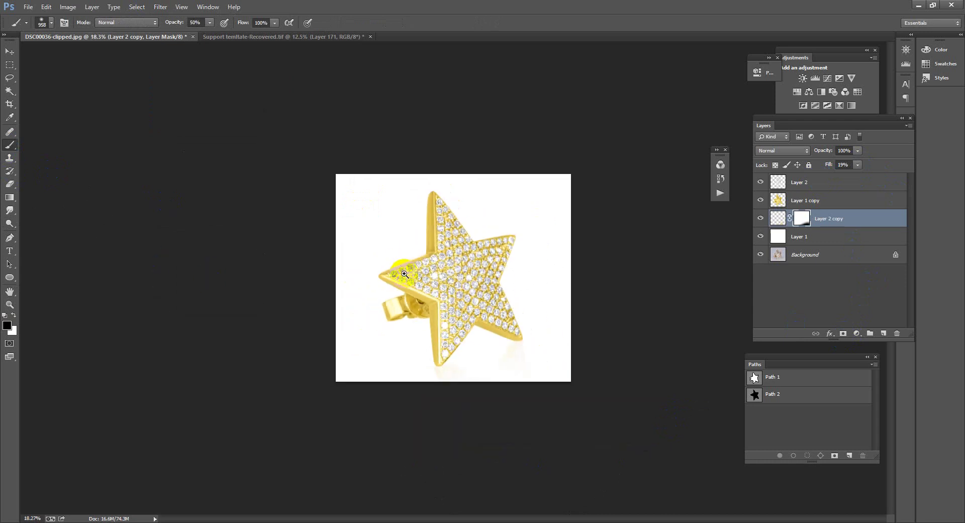
pyautogui.moveTo(452, 335); pyautogui.dragTo(470, 336)
pyautogui.click(11, 238)
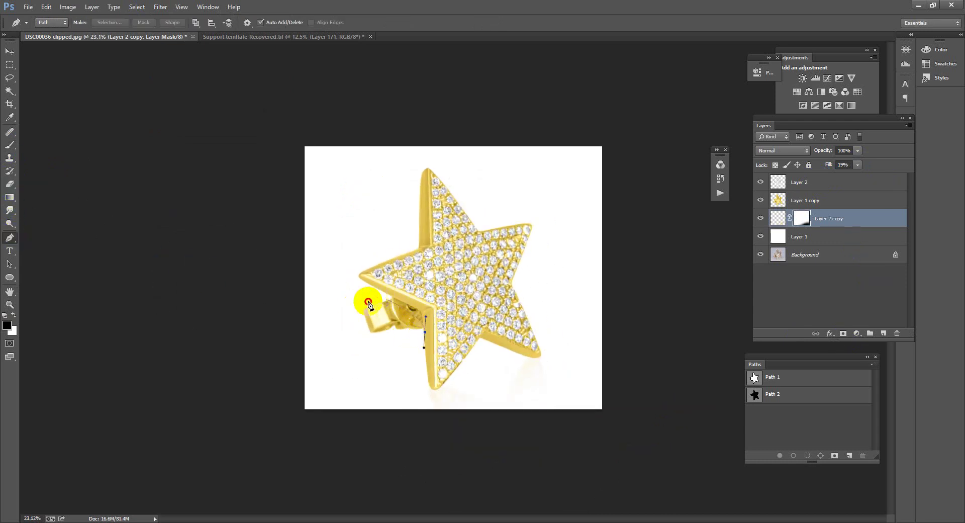
pyautogui.moveTo(341, 317); pyautogui.dragTo(357, 336)
pyautogui.click(425, 331)
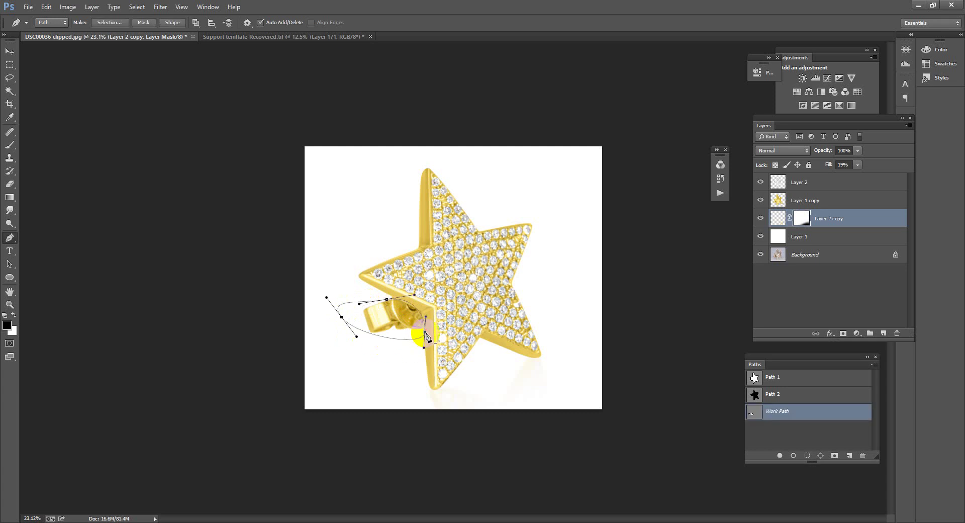
pyautogui.hotkey('ctrl', 'Return')
# - Copy the selected clasp from Layer 1 copy to a new layer and place it beneath Layer 1 copy
pyautogui.click(800, 201)
pyautogui.hotkey('ctrl', 'j')
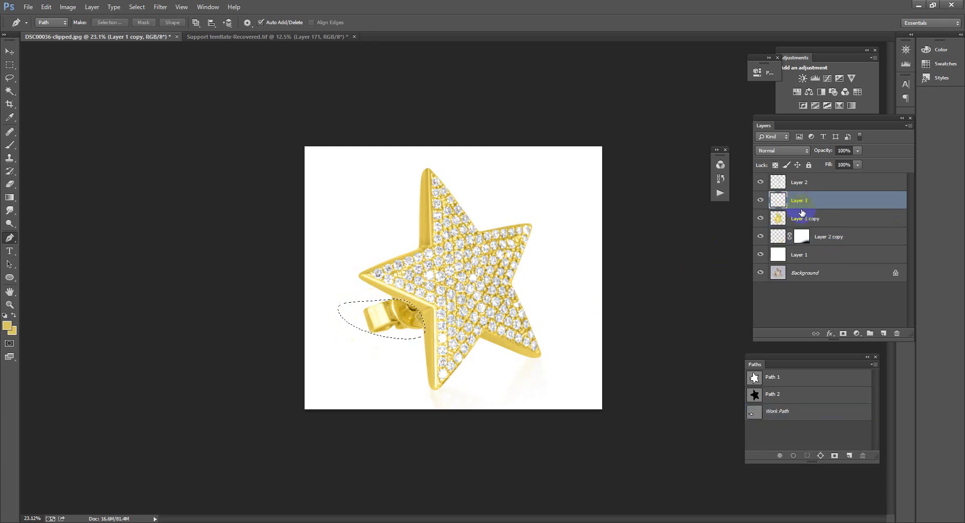
pyautogui.moveTo(806, 202); pyautogui.dragTo(807, 226)
# - Flip the copied clasp vertically about its bottom edge, then rotate and position it directly beneath the original clasp
pyautogui.hotkey('ctrl', 't')
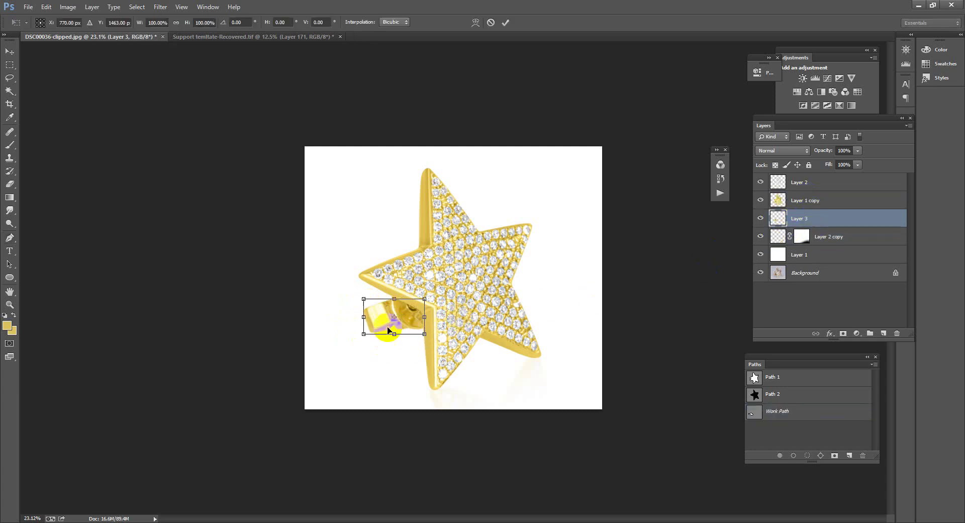
pyautogui.moveTo(393, 320); pyautogui.dragTo(394, 334)
pyautogui.rightClick(403, 317)
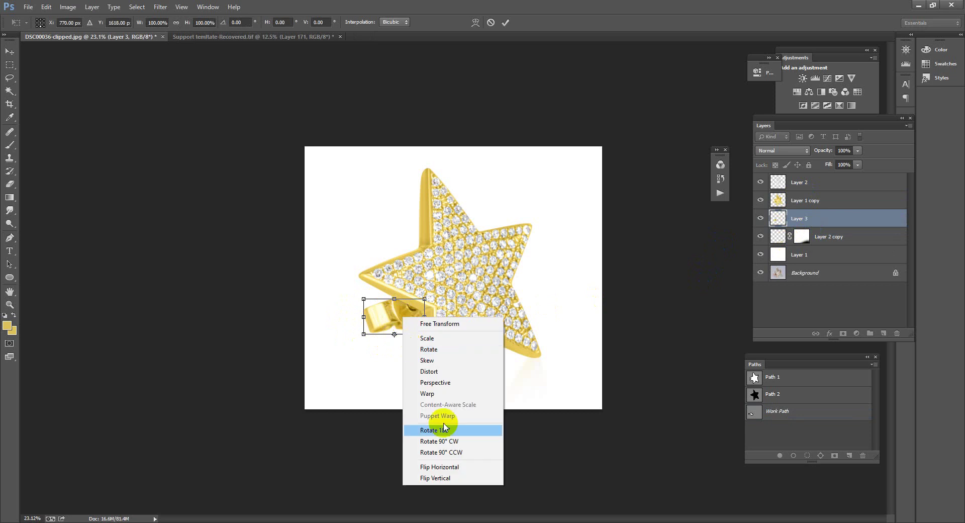
pyautogui.click(450, 477)
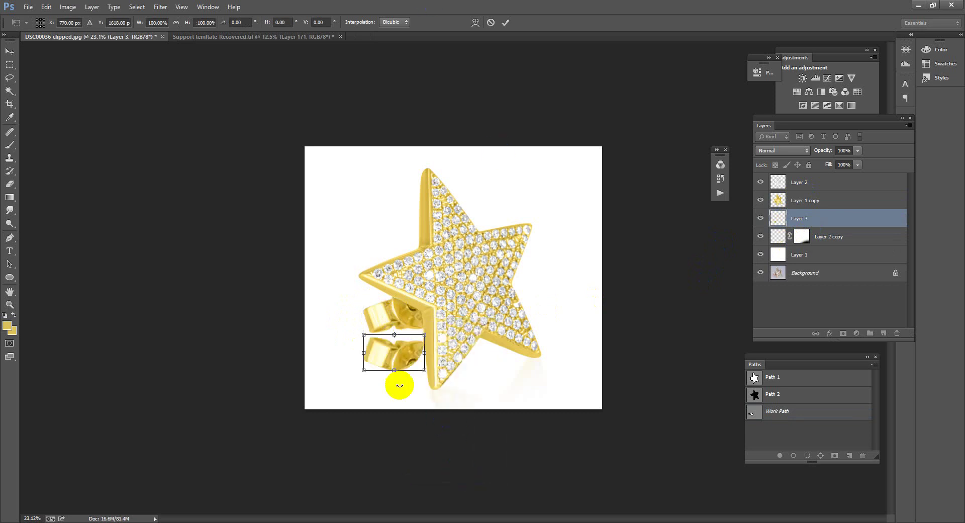
pyautogui.moveTo(400, 367); pyautogui.dragTo(403, 357)
pyautogui.moveTo(491, 329)
pyautogui.mouseDown()
pyautogui.moveTo(482, 329)
pyautogui.moveTo(489, 336)
pyautogui.mouseUp()
pyautogui.press('Return')
pyautogui.press('p')
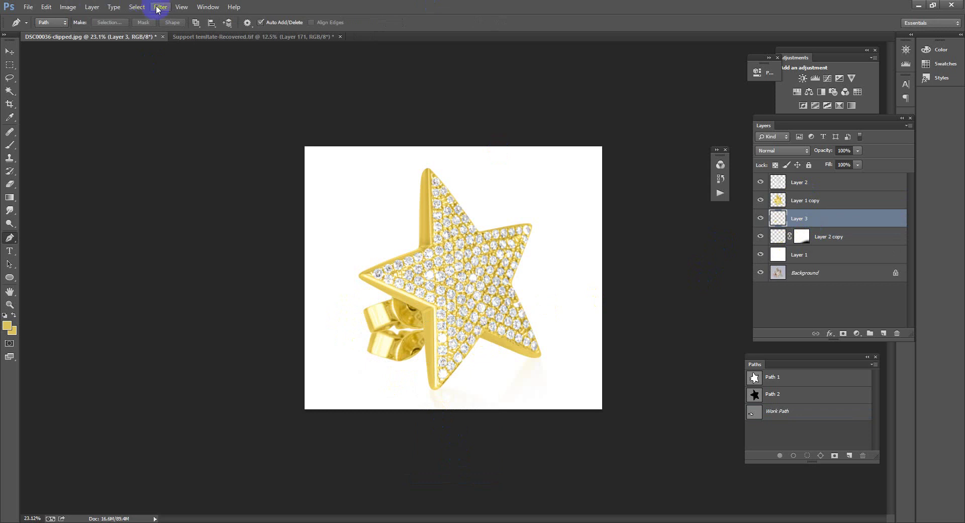
# - Apply Motion Blur to the clasp's reflection on Layer 3 and lower its fill to 43%
pyautogui.click(159, 7)
pyautogui.moveTo(182, 119)
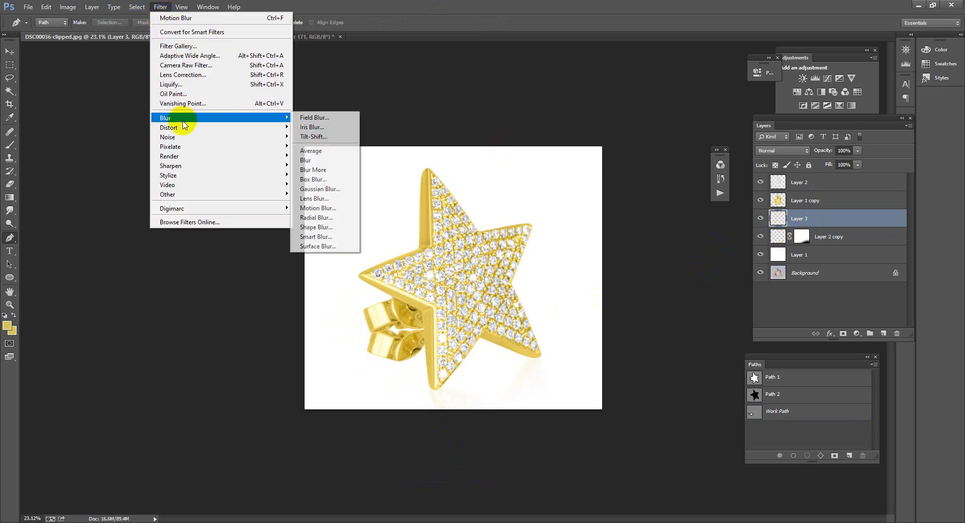
pyautogui.click(318, 208)
pyautogui.press('Return')
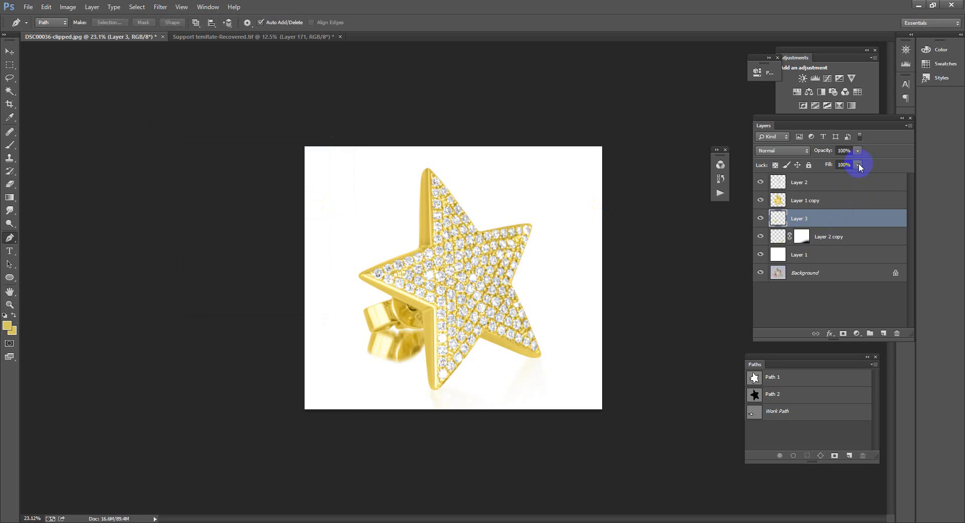
pyautogui.moveTo(829, 175); pyautogui.dragTo(826, 175)
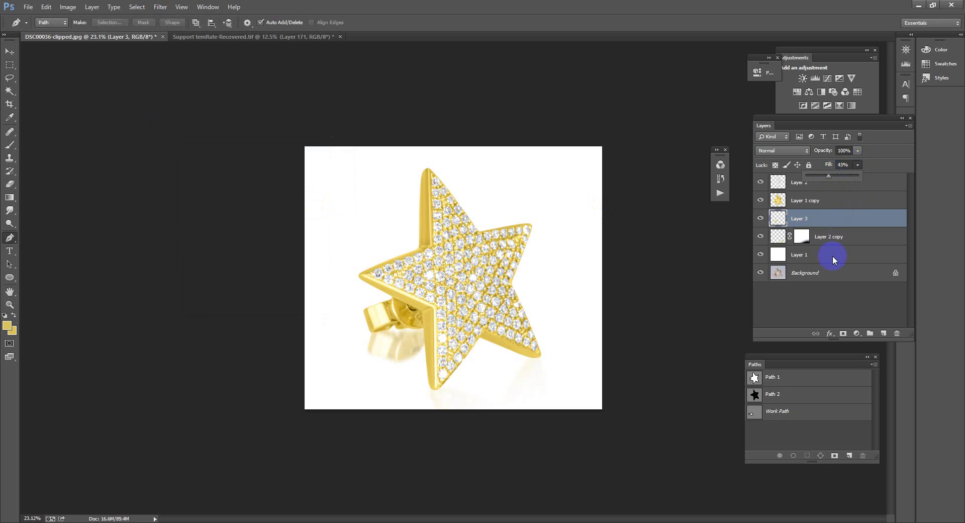
# - Add a layer mask to Layer 3 and fade the clasp's reflection with a 50% opacity black brush
pyautogui.click(843, 333)
pyautogui.press('b')
pyautogui.moveTo(400, 345)
pyautogui.mouseDown()
pyautogui.moveTo(380, 342)
pyautogui.moveTo(385, 356)
pyautogui.moveTo(449, 346)
pyautogui.moveTo(369, 370)
pyautogui.moveTo(381, 360)
pyautogui.moveTo(371, 356)
pyautogui.moveTo(449, 351)
pyautogui.moveTo(341, 372)
pyautogui.moveTo(384, 363)
pyautogui.moveTo(328, 364)
pyautogui.moveTo(424, 352)
pyautogui.mouseUp()
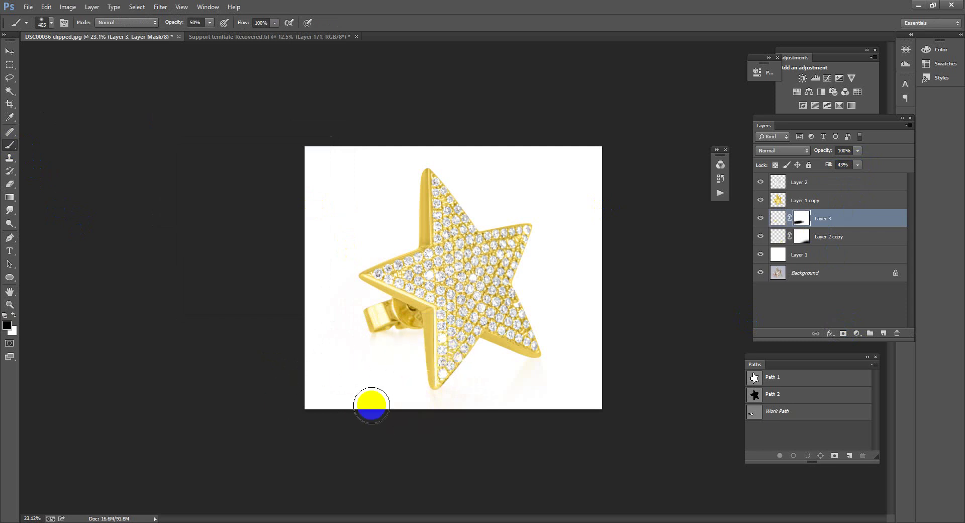
# - Compare the retouched earring with its reflections against the original Background photo, both in full view and close up
pyautogui.moveTo(503, 309); pyautogui.dragTo(484, 254)
pyautogui.moveTo(521, 329); pyautogui.dragTo(538, 306)
pyautogui.click(794, 201)
pyautogui.keyDown('alt'); pyautogui.click(761, 273); pyautogui.keyUp('alt')
pyautogui.keyDown('alt'); pyautogui.click(761, 273); pyautogui.keyUp('alt')
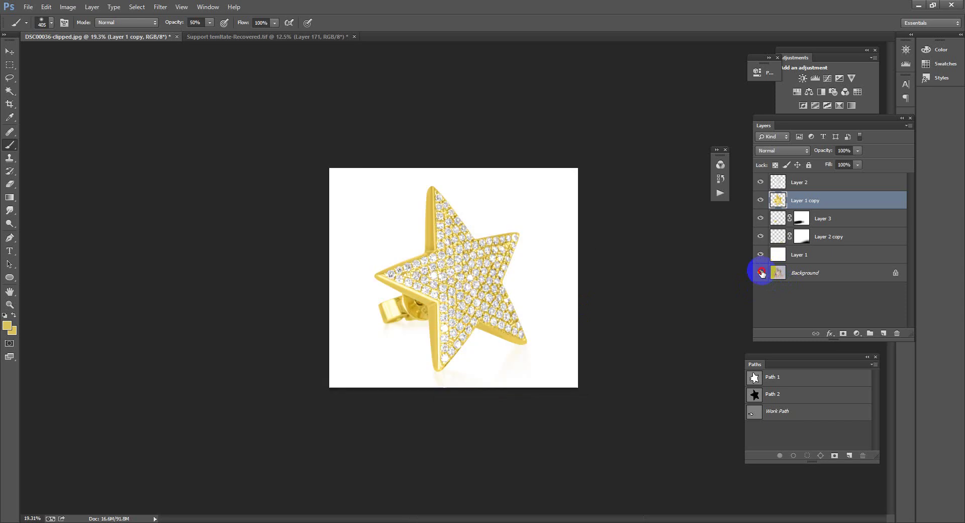
pyautogui.keyDown('alt'); pyautogui.click(762, 273); pyautogui.keyUp('alt')
pyautogui.keyDown('alt'); pyautogui.click(761, 273); pyautogui.keyUp('alt')
pyautogui.keyDown('alt'); pyautogui.click(761, 273); pyautogui.keyUp('alt')
pyautogui.keyDown('alt'); pyautogui.click(762, 273); pyautogui.keyUp('alt')
pyautogui.keyDown('alt'); pyautogui.click(761, 273); pyautogui.keyUp('alt')
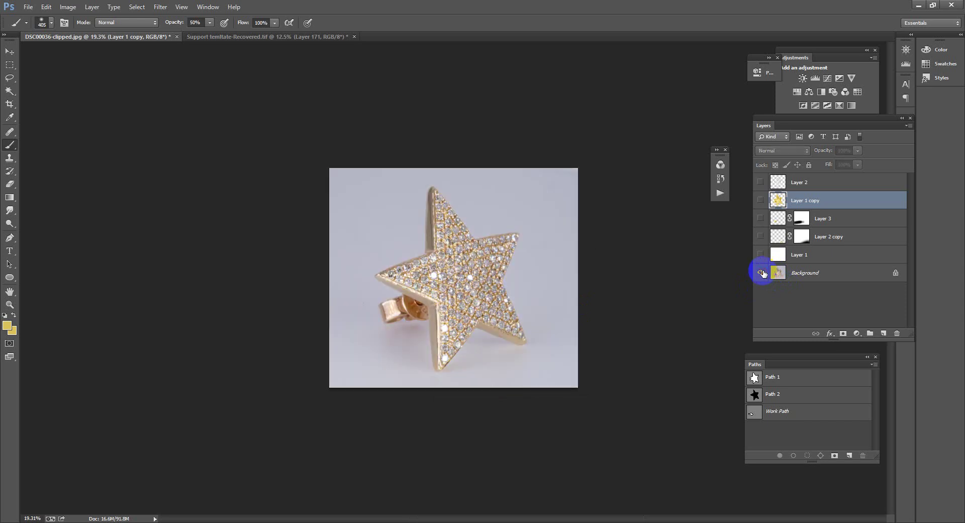
pyautogui.keyDown('alt'); pyautogui.click(762, 273); pyautogui.keyUp('alt')
pyautogui.keyDown('alt'); pyautogui.click(762, 273); pyautogui.keyUp('alt')
pyautogui.keyDown('alt'); pyautogui.click(762, 273); pyautogui.keyUp('alt')
pyautogui.keyDown('alt'); pyautogui.click(762, 273); pyautogui.keyUp('alt')
pyautogui.keyDown('alt'); pyautogui.click(763, 273); pyautogui.keyUp('alt')
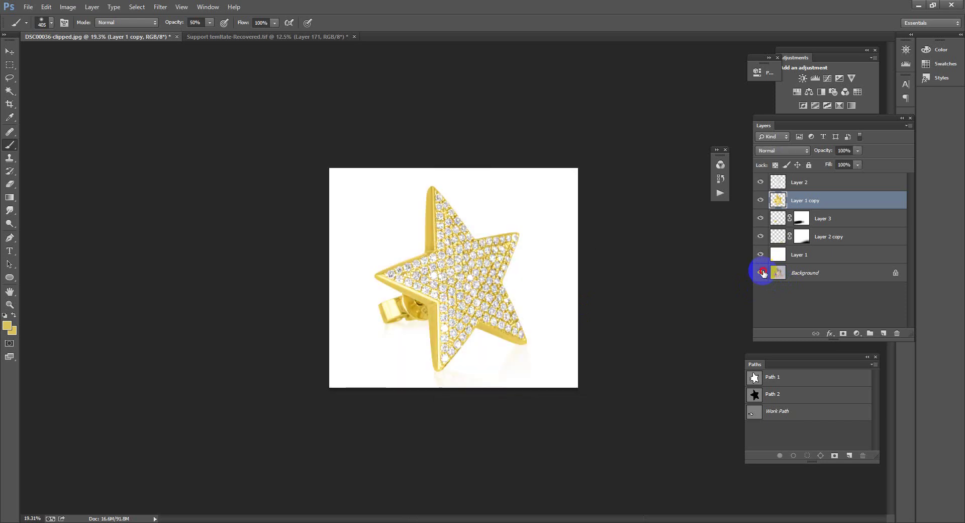
pyautogui.keyDown('alt'); pyautogui.click(762, 273); pyautogui.keyUp('alt')
pyautogui.keyDown('alt'); pyautogui.click(763, 273); pyautogui.keyUp('alt')
pyautogui.keyDown('alt'); pyautogui.click(763, 273); pyautogui.keyUp('alt')
pyautogui.keyDown('alt'); pyautogui.click(762, 273); pyautogui.keyUp('alt')
pyautogui.keyDown('alt'); pyautogui.click(763, 273); pyautogui.keyUp('alt')
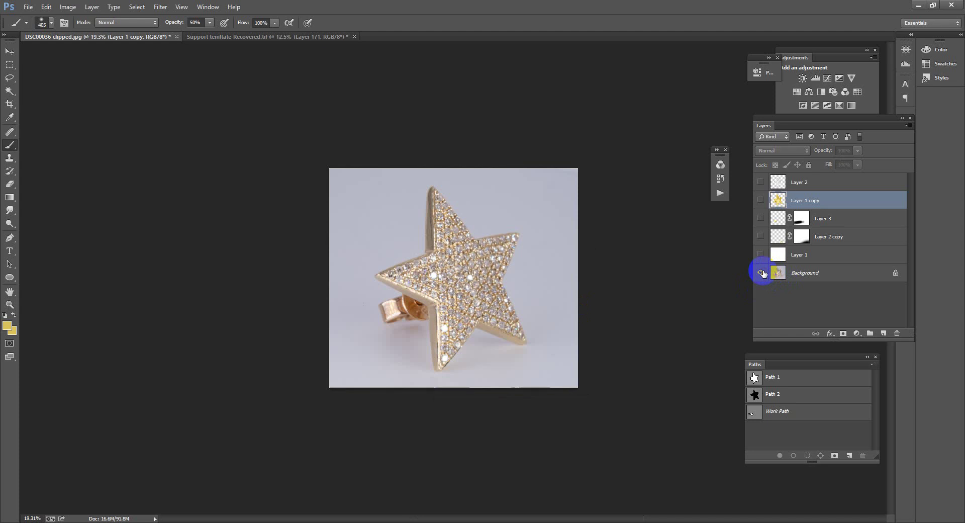
pyautogui.keyDown('alt'); pyautogui.click(762, 273); pyautogui.keyUp('alt')
pyautogui.moveTo(453, 300); pyautogui.dragTo(524, 328)
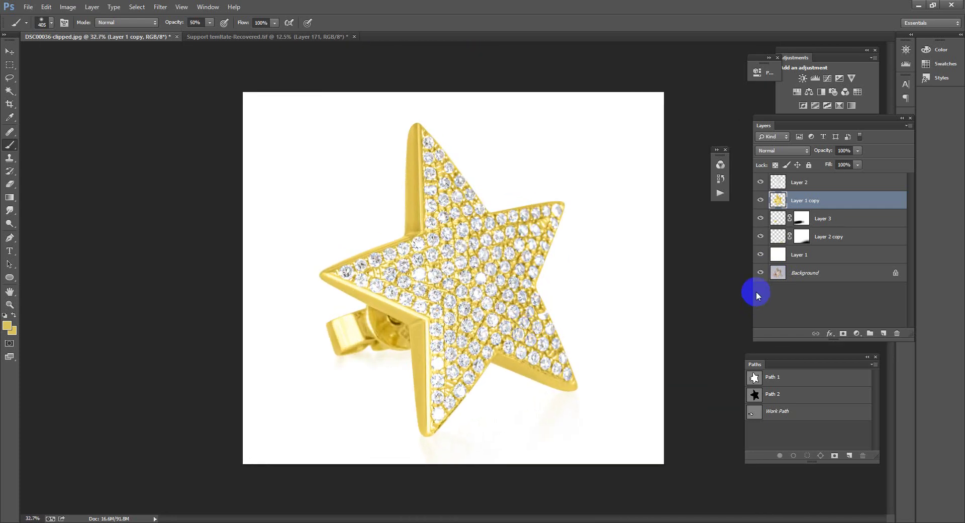
pyautogui.keyDown('alt'); pyautogui.click(760, 273); pyautogui.keyUp('alt')
pyautogui.keyDown('alt'); pyautogui.click(760, 273); pyautogui.keyUp('alt')
pyautogui.keyDown('alt'); pyautogui.click(759, 273); pyautogui.keyUp('alt')
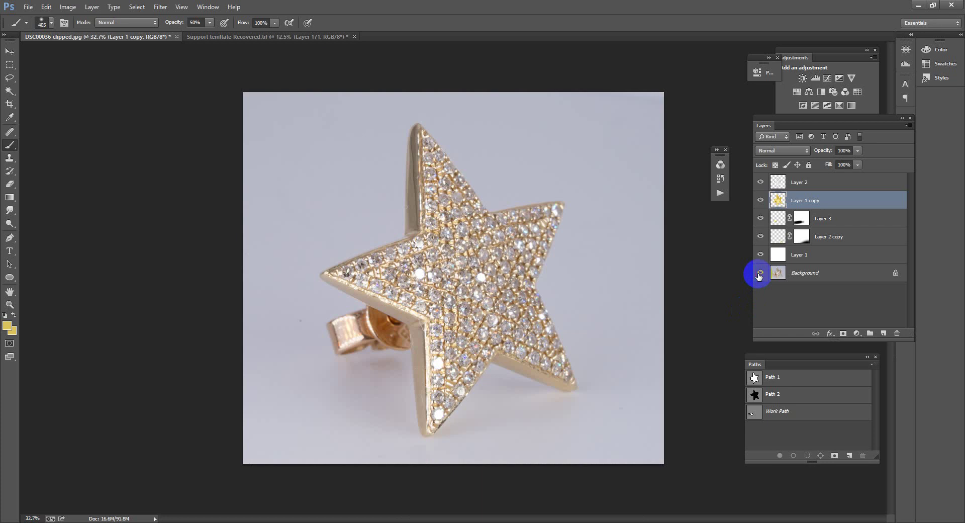
pyautogui.keyDown('alt'); pyautogui.click(760, 273); pyautogui.keyUp('alt')
pyautogui.keyDown('alt'); pyautogui.click(759, 273); pyautogui.keyUp('alt')
pyautogui.keyDown('alt'); pyautogui.click(759, 273); pyautogui.keyUp('alt')
pyautogui.keyDown('alt'); pyautogui.click(759, 273); pyautogui.keyUp('alt')
pyautogui.moveTo(646, 299); pyautogui.dragTo(536, 308)
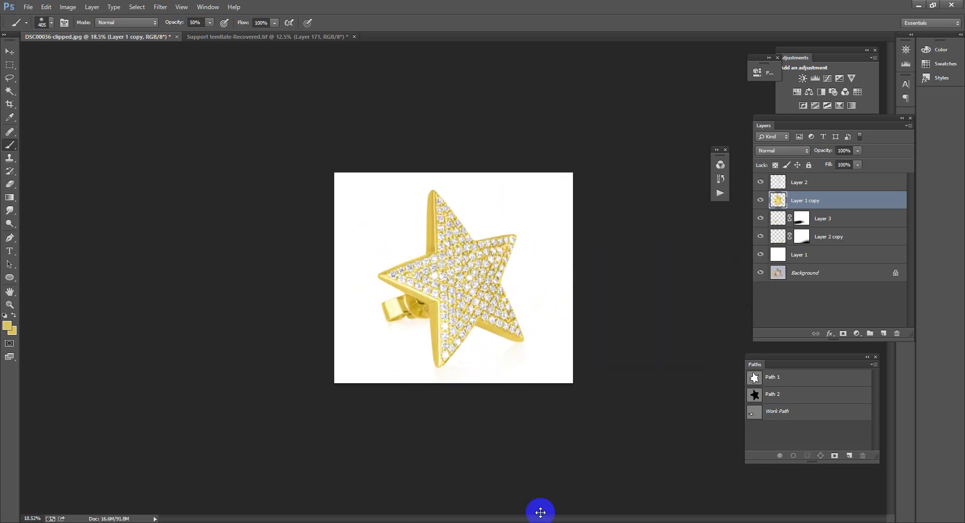